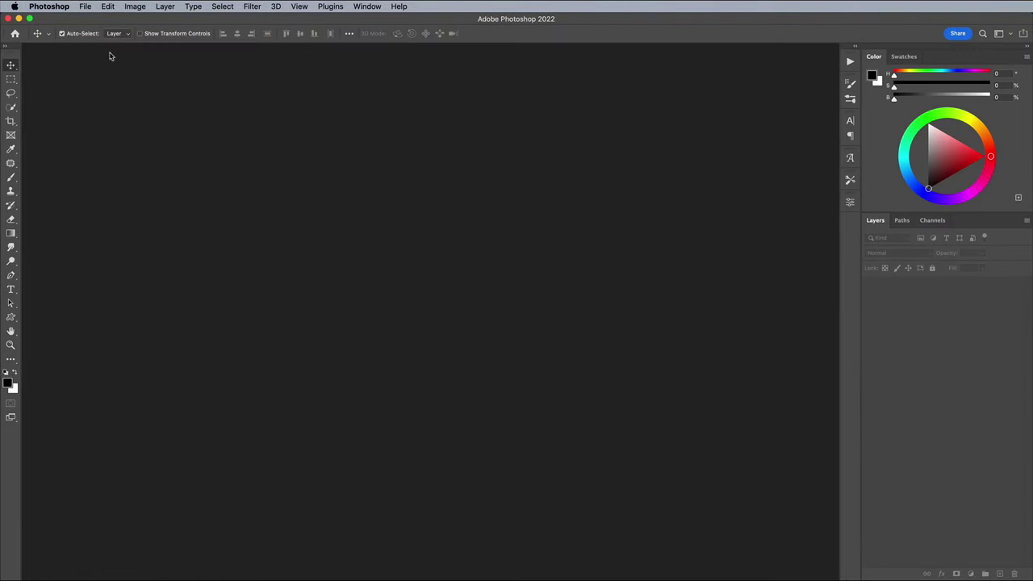
Step: Create a new 2000 × 1500 px, 300 ppi document
{"action": "left_click", "coordinate": [86, 7]}
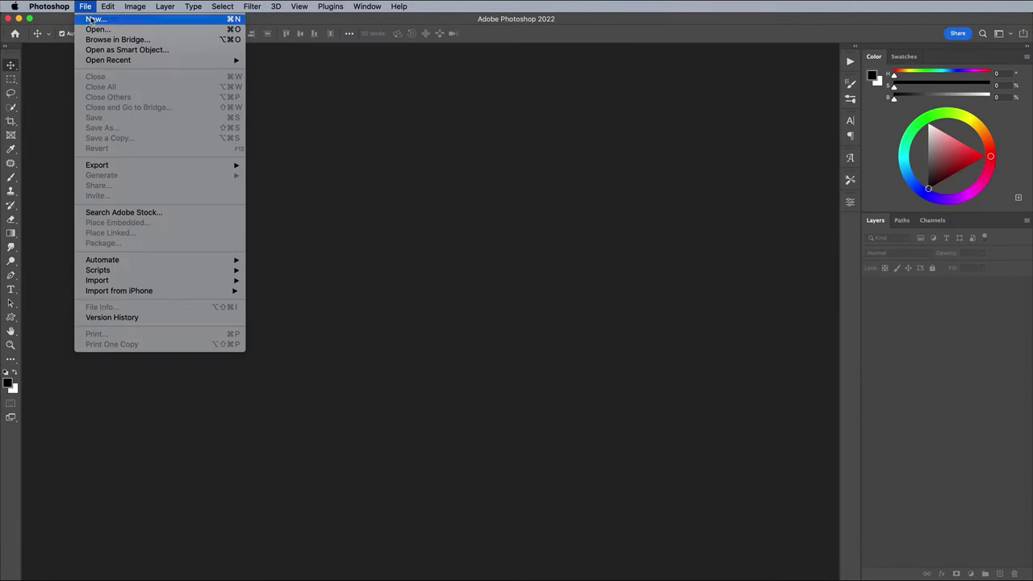
{"action": "left_click", "coordinate": [92, 19]}
{"action": "double_click", "coordinate": [451, 255]}
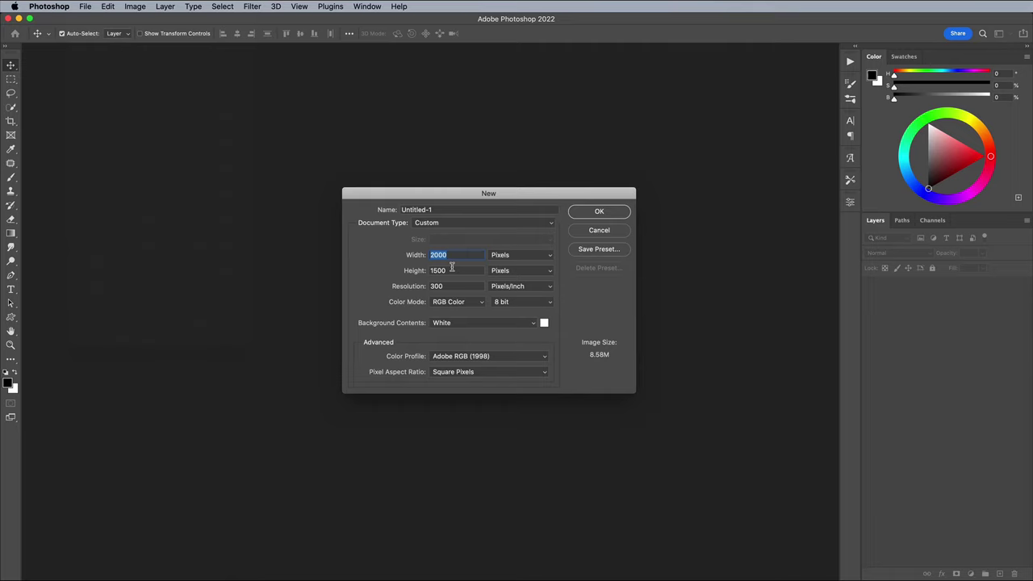
{"action": "double_click", "coordinate": [452, 270]}
{"action": "left_click", "coordinate": [584, 212]}
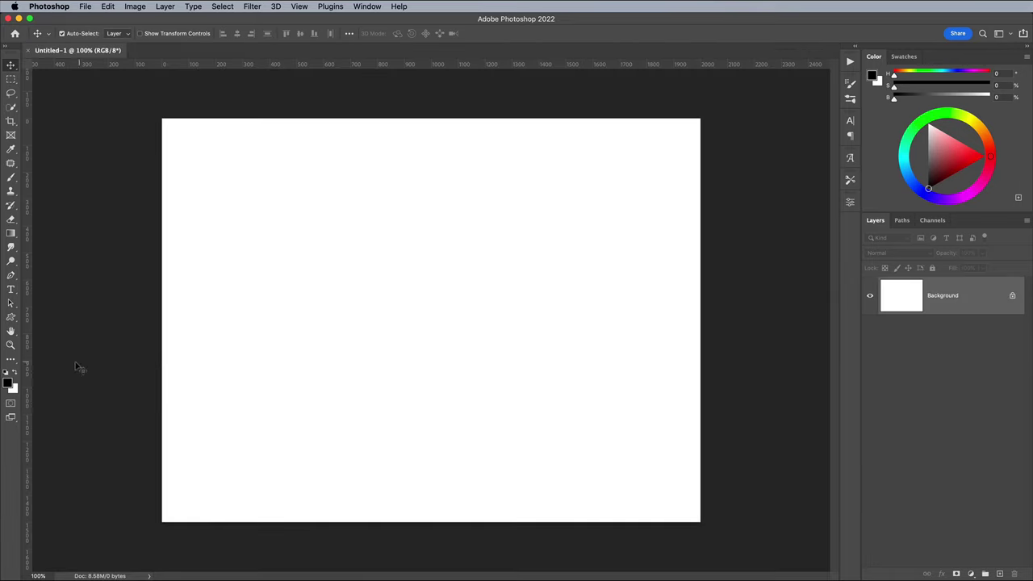
Step: Set the foreground to near-black #191919 and fill the Background with it
{"action": "left_click", "coordinate": [9, 381]}
{"action": "left_click_drag", "start_coordinate": [577, 380], "coordinate": [543, 398]}
{"action": "left_click", "coordinate": [811, 267]}
{"action": "key", "text": "alt+BackSpace"}
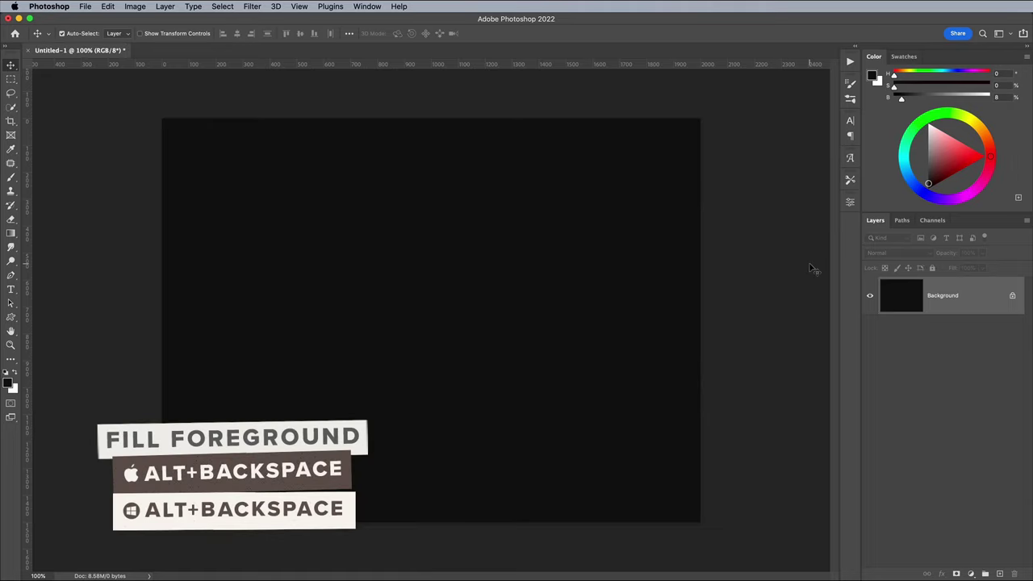
Step: Type the word GOLD in white serif text near the canvas centre
{"action": "left_click", "coordinate": [10, 289]}
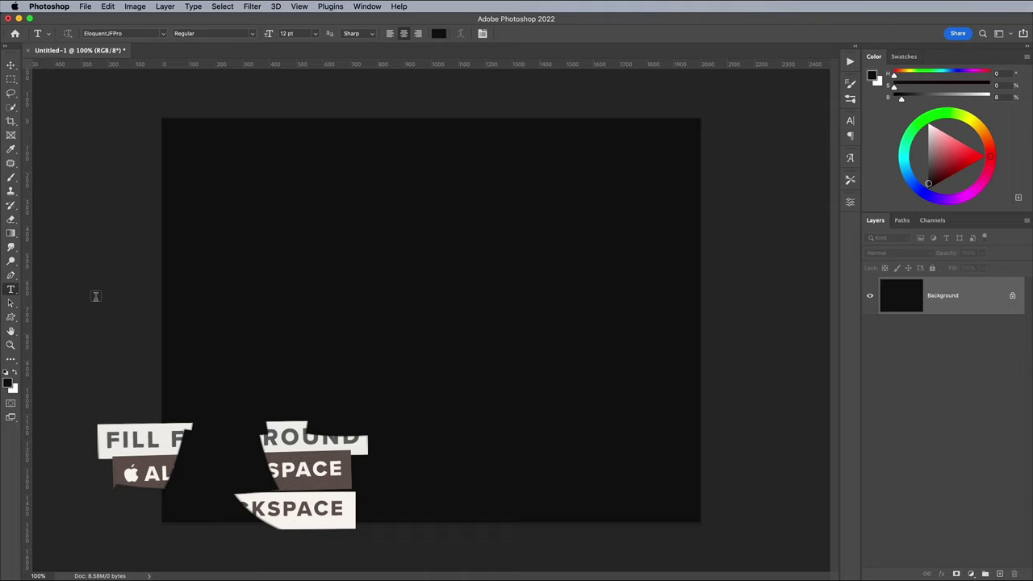
{"action": "left_click", "coordinate": [335, 315]}
{"action": "key", "text": "BackSpace"}
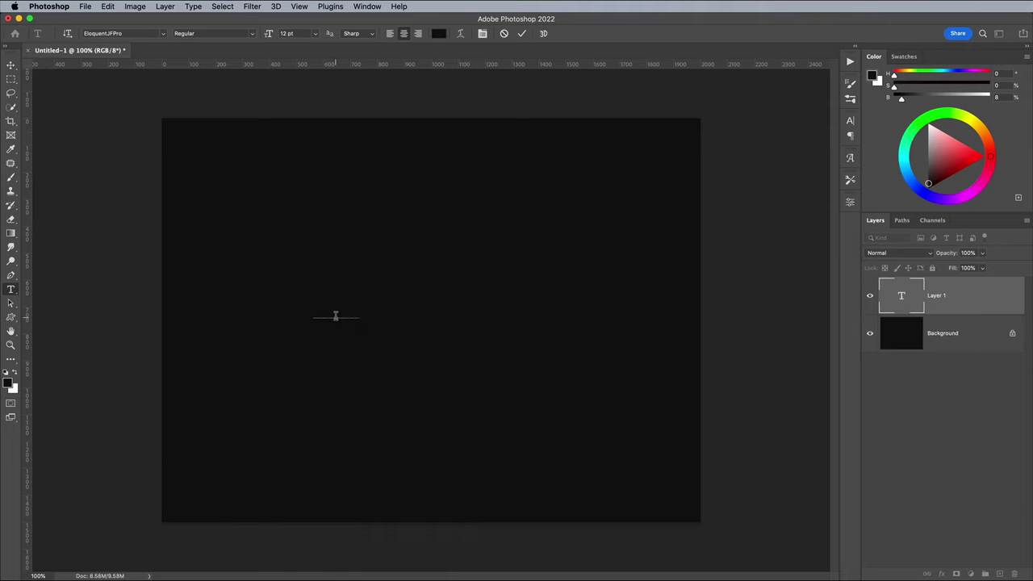
{"action": "type", "text": "GOLD"}
{"action": "key", "text": "ctrl+a"}
{"action": "left_click", "coordinate": [14, 371]}
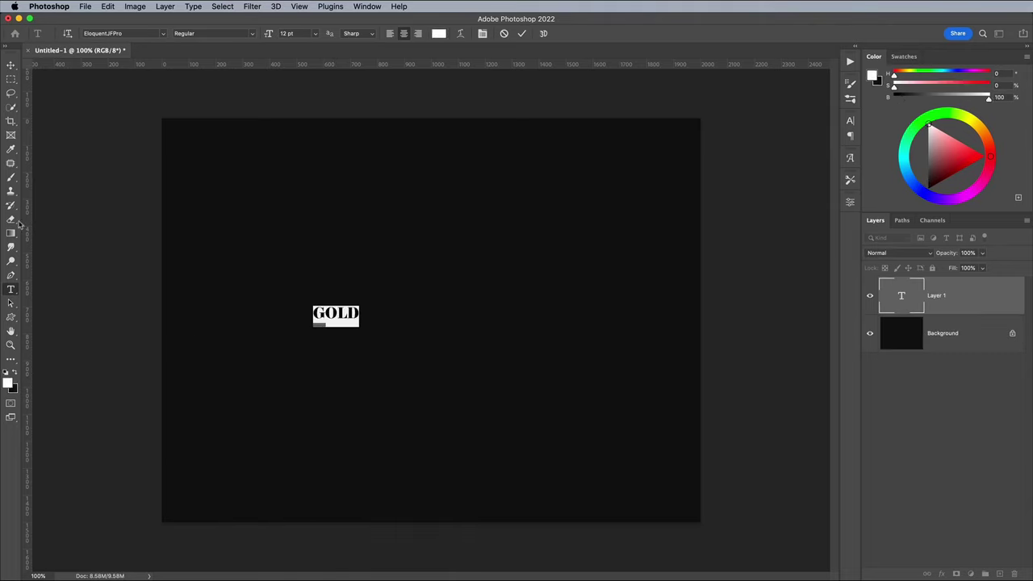
{"action": "left_click", "coordinate": [11, 64]}
Step: Scale GOLD up to span most of the canvas and centre it
{"action": "key", "text": "ctrl+t"}
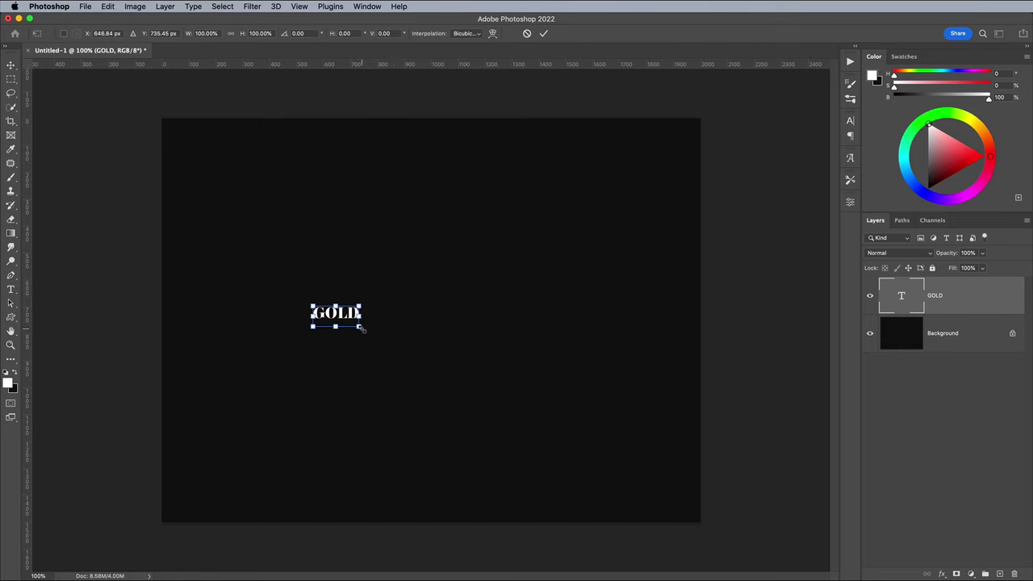
{"action": "left_click_drag", "start_coordinate": [360, 327], "coordinate": [576, 385]}
{"action": "left_click_drag", "start_coordinate": [427, 296], "coordinate": [517, 317]}
{"action": "key", "text": "Return"}
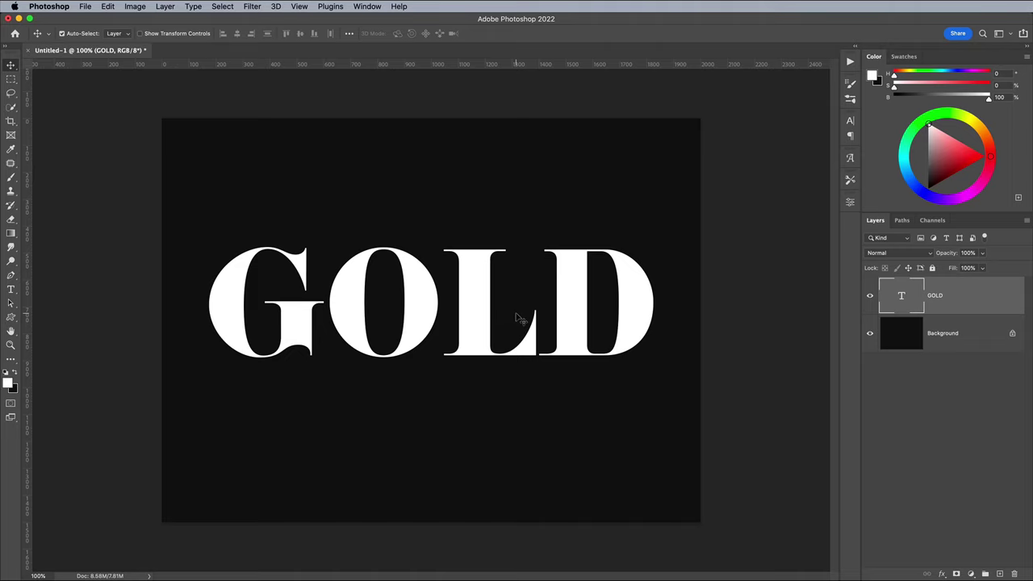
Step: Duplicate the GOLD layer and set the GOLD copy's Fill to 0%
{"action": "left_click_drag", "start_coordinate": [971, 298], "coordinate": [997, 572]}
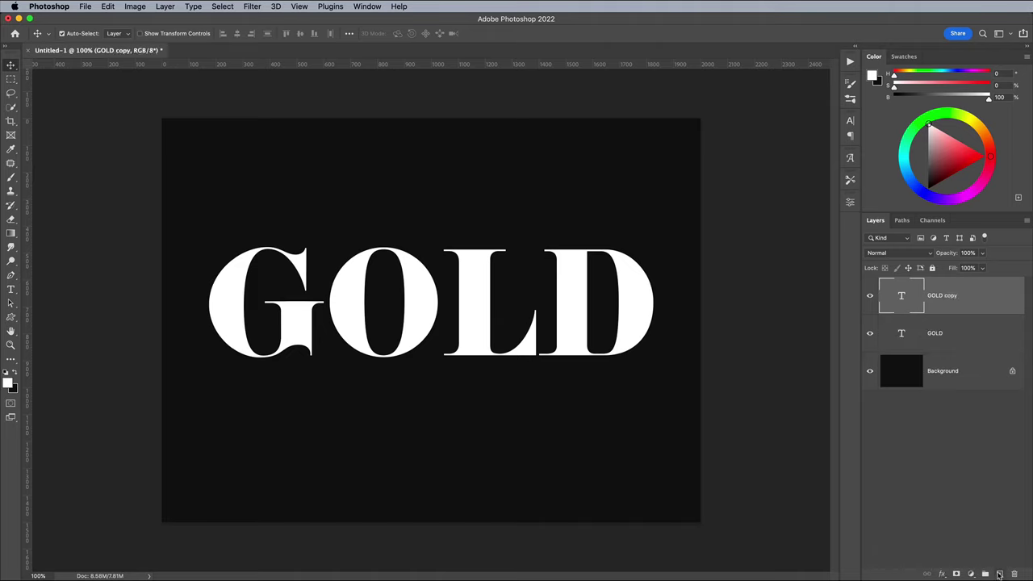
{"action": "left_click", "coordinate": [983, 269]}
{"action": "left_click_drag", "start_coordinate": [982, 281], "coordinate": [917, 282]}
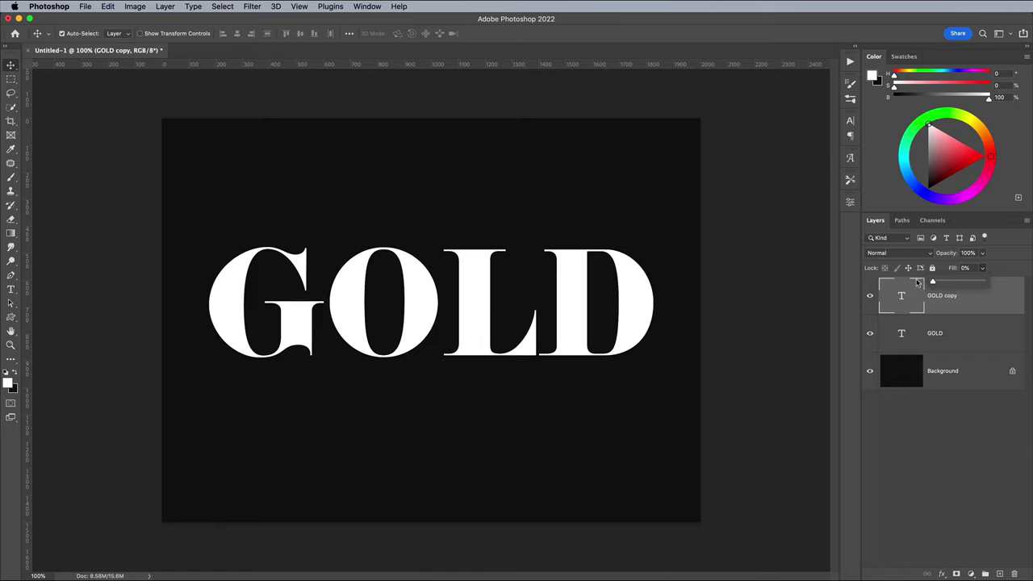
Step: Apply a dark olive-gold #595000 Color Overlay to the original GOLD layer
{"action": "left_click", "coordinate": [968, 334]}
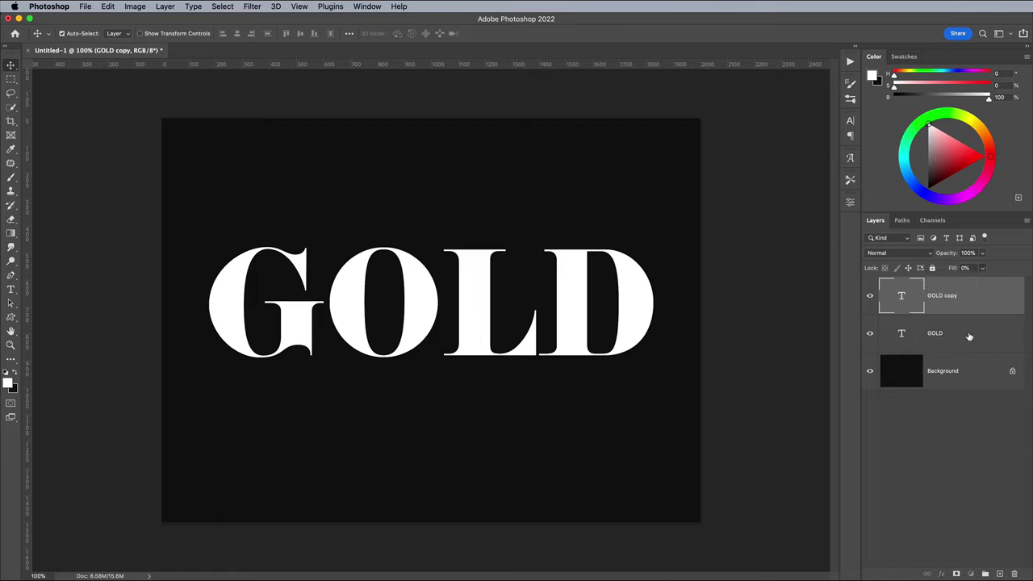
{"action": "left_click", "coordinate": [969, 337]}
{"action": "double_click", "coordinate": [969, 336]}
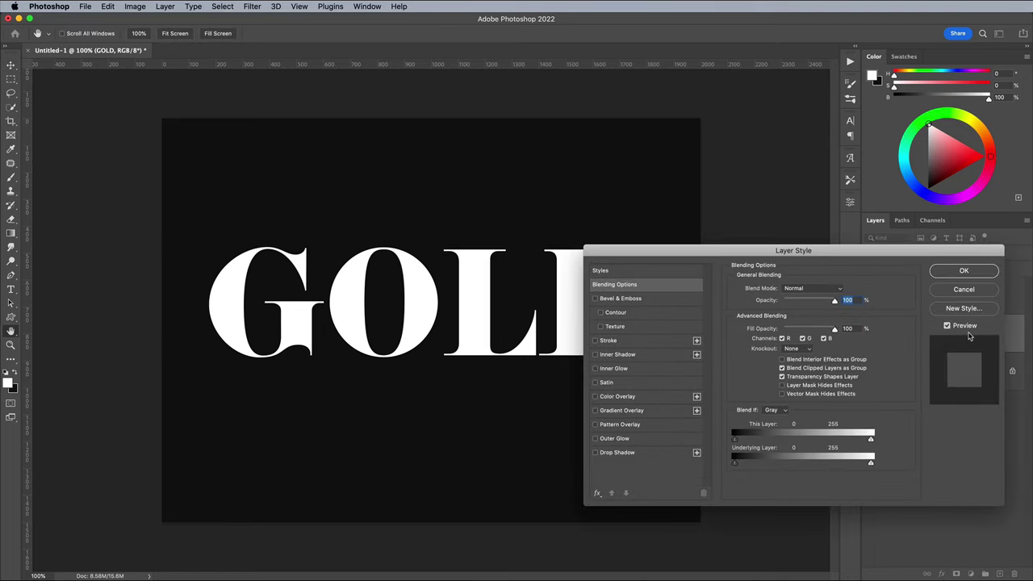
{"action": "left_click", "coordinate": [650, 398]}
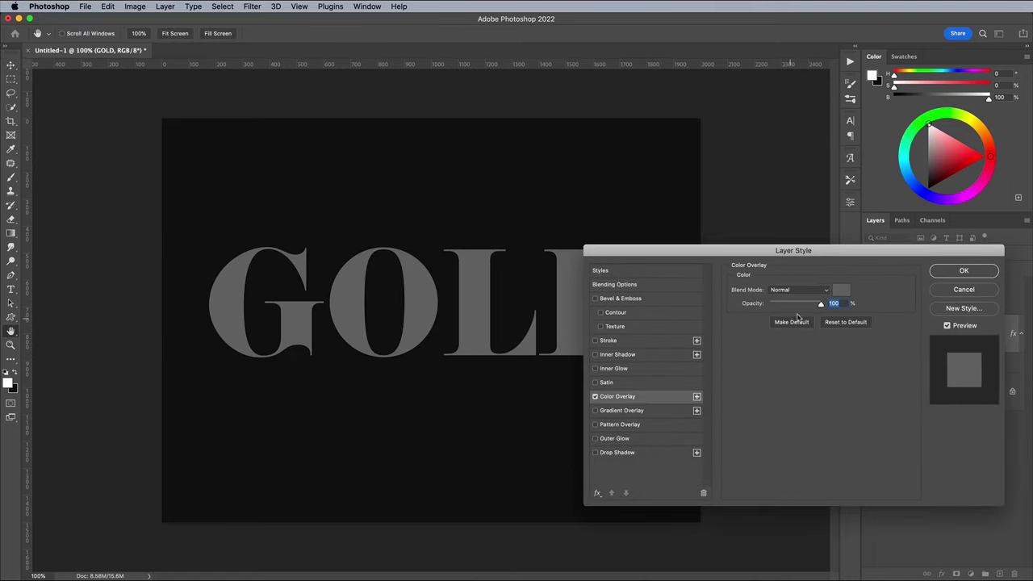
{"action": "left_click", "coordinate": [839, 289]}
{"action": "left_click_drag", "start_coordinate": [698, 397], "coordinate": [687, 362]}
{"action": "left_click", "coordinate": [689, 380]}
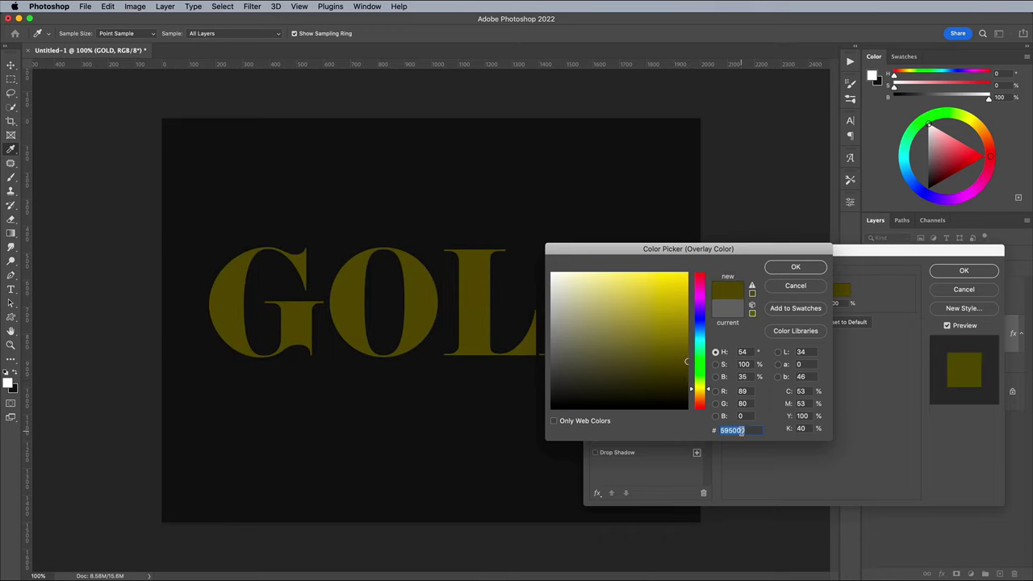
{"action": "key", "text": "super+c"}
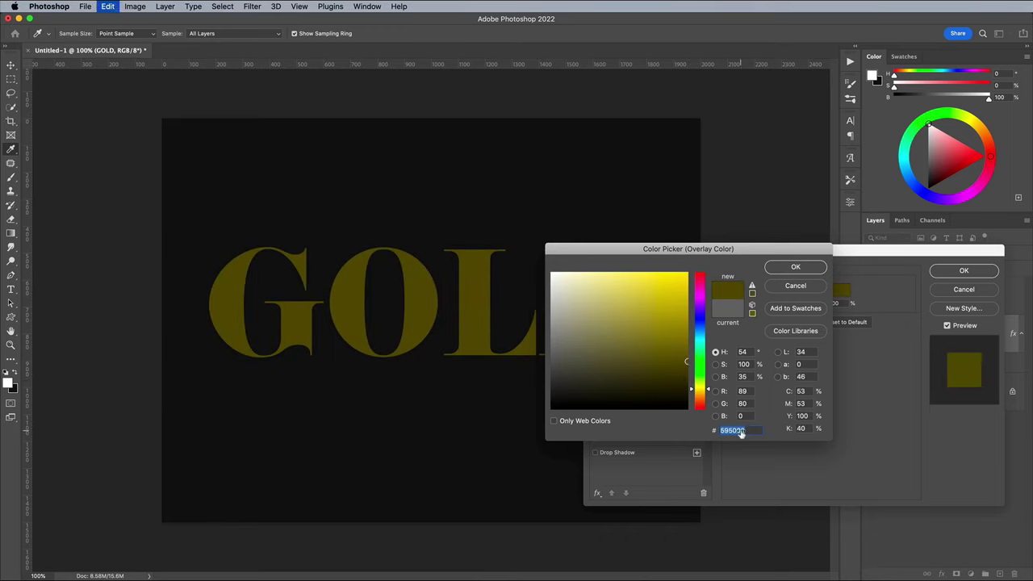
{"action": "left_click", "coordinate": [794, 269]}
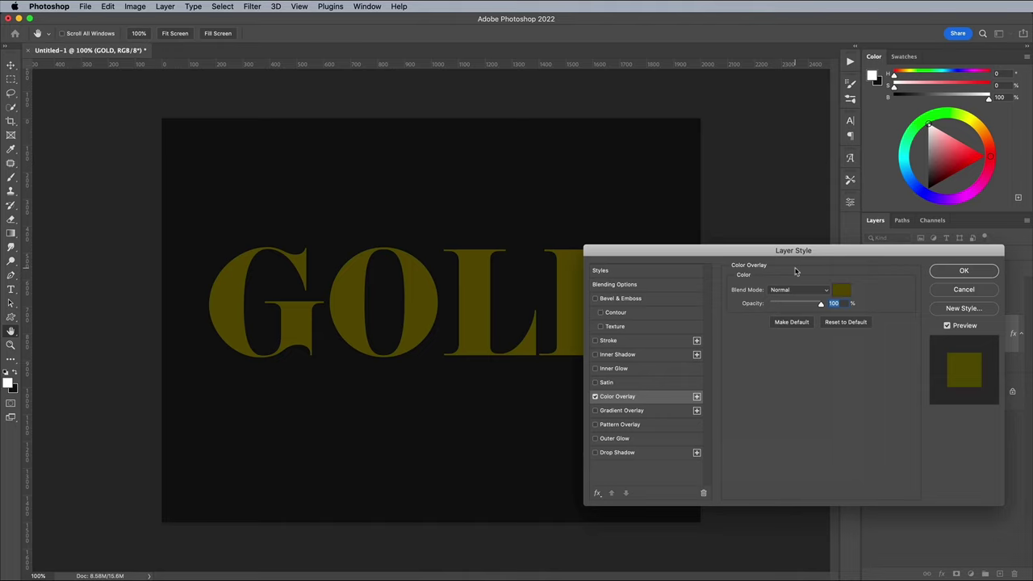
Step: Add a Chisel Hard bevel with 1000% depth, 250 px size, 136° angle, 21° altitude
{"action": "left_click", "coordinate": [615, 298]}
{"action": "left_click", "coordinate": [784, 300]}
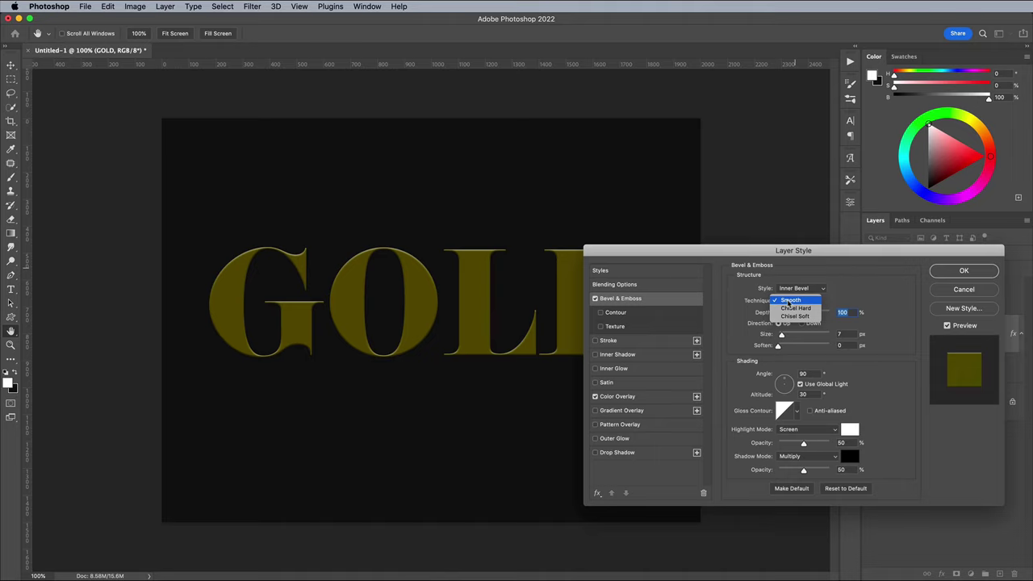
{"action": "left_click", "coordinate": [785, 311]}
{"action": "left_click_drag", "start_coordinate": [783, 311], "coordinate": [829, 312]}
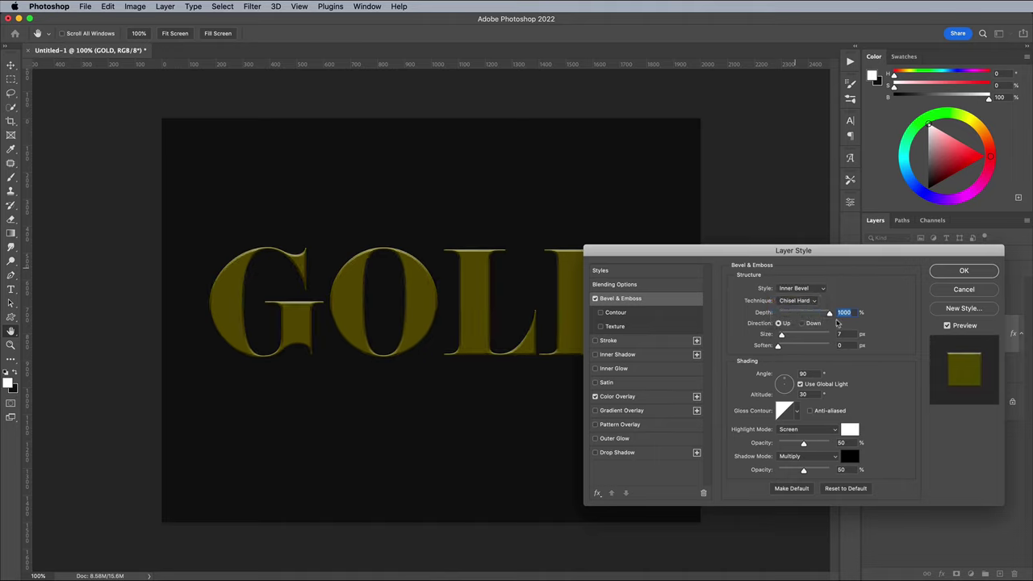
{"action": "left_click_drag", "start_coordinate": [781, 335], "coordinate": [839, 337]}
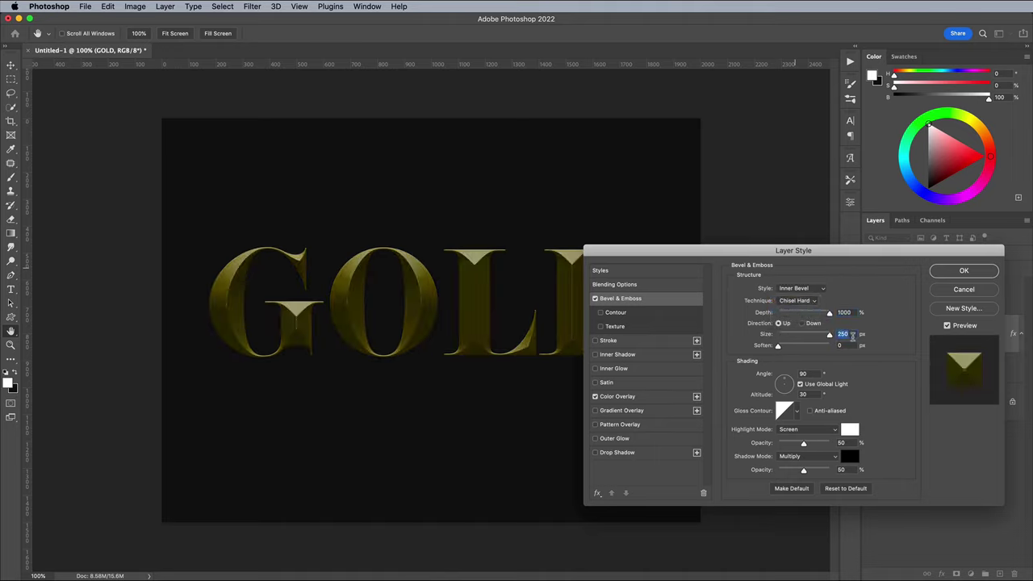
{"action": "left_click_drag", "start_coordinate": [792, 371], "coordinate": [781, 382]}
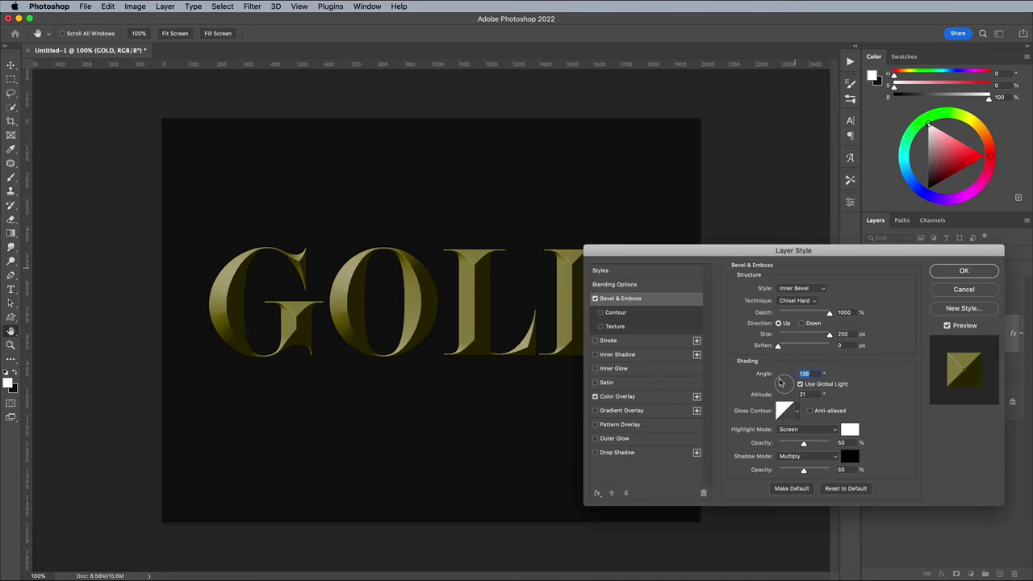
Step: Give the bevel an anti-aliased gloss contour, Overlay highlights at 30% and Overlay shadows
{"action": "left_click", "coordinate": [797, 411]}
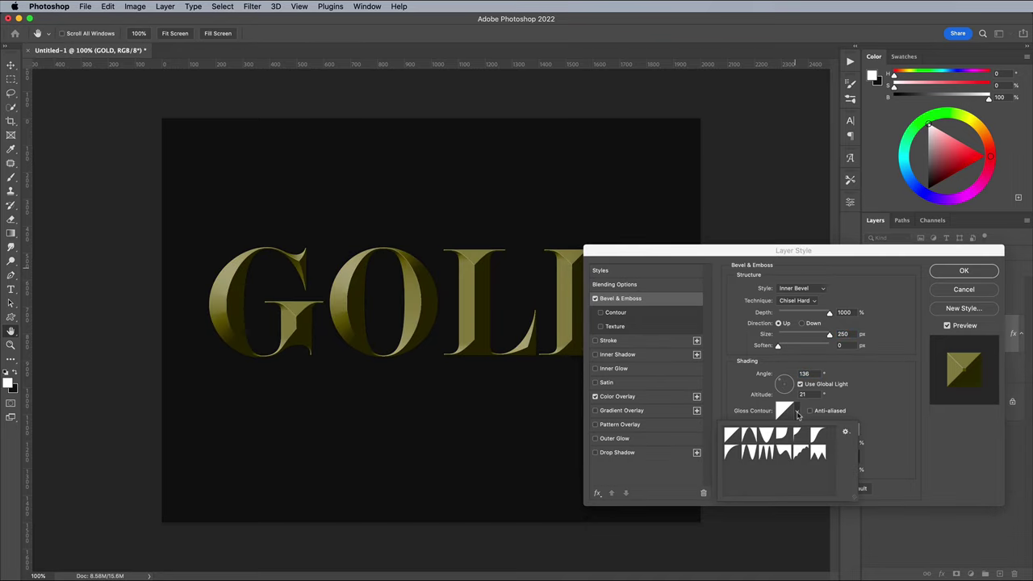
{"action": "left_click", "coordinate": [765, 437]}
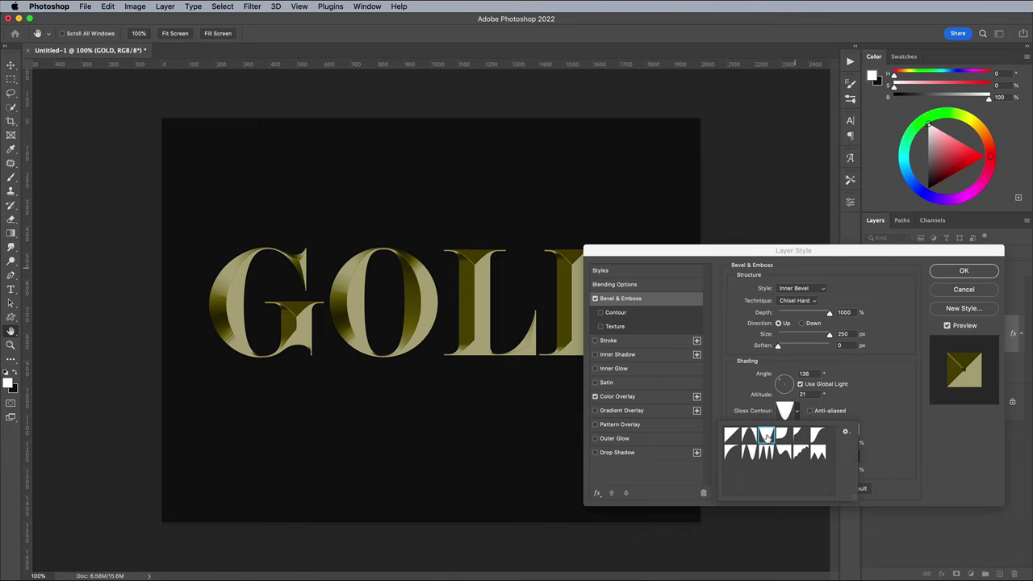
{"action": "left_click", "coordinate": [816, 416]}
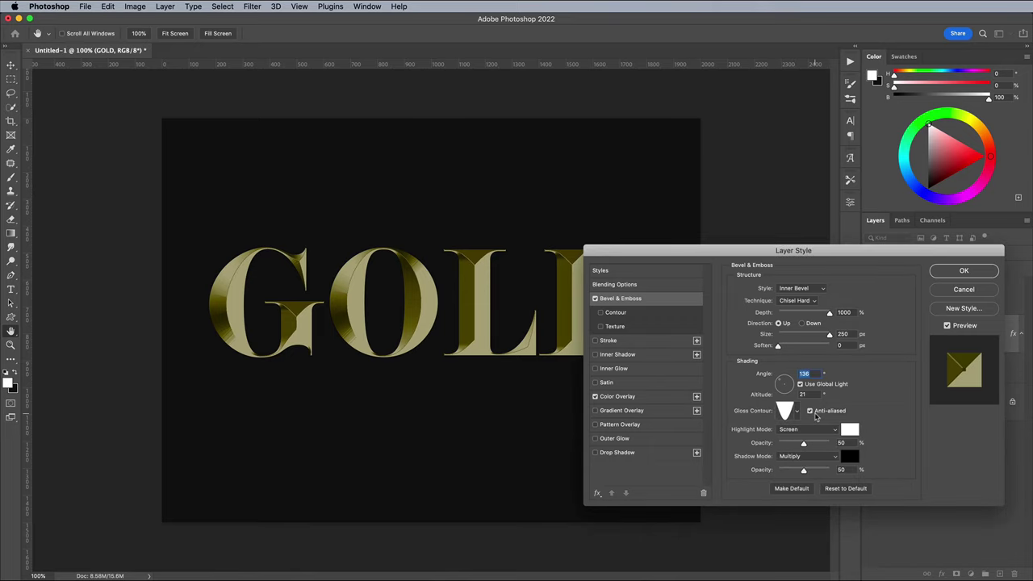
{"action": "left_click", "coordinate": [805, 430]}
{"action": "left_click", "coordinate": [803, 469]}
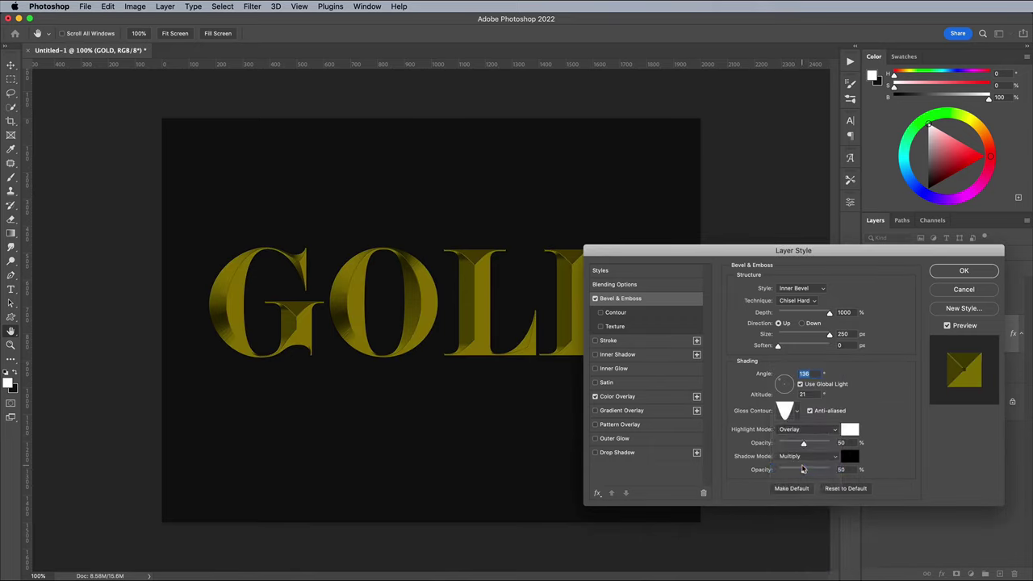
{"action": "left_click", "coordinate": [803, 457]}
{"action": "left_click", "coordinate": [797, 541]}
{"action": "left_click_drag", "start_coordinate": [804, 446], "coordinate": [794, 447]}
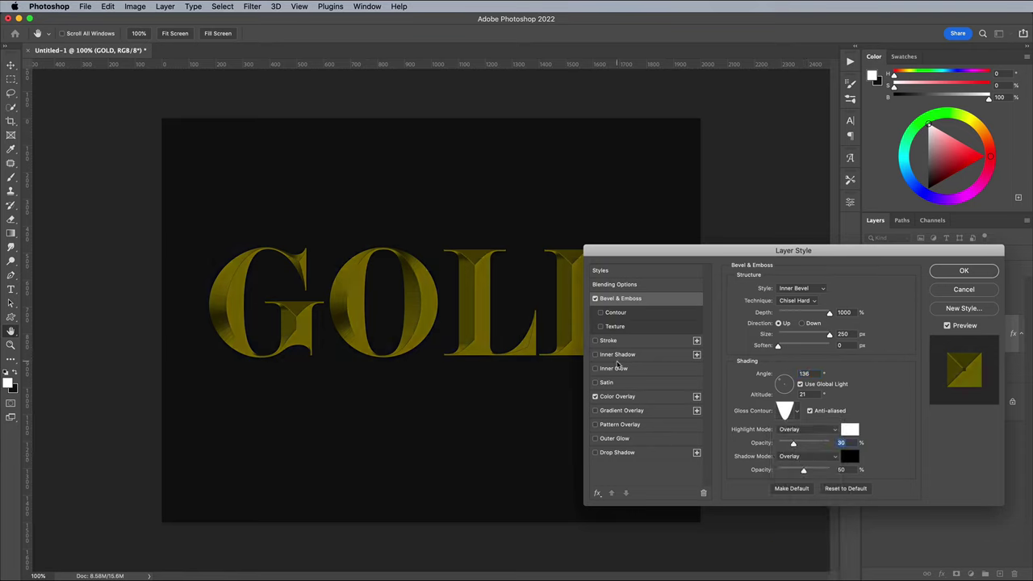
Step: Add a #595000 Outer Glow to GOLD, 120 px wide at 20% opacity
{"action": "left_click", "coordinate": [609, 439]}
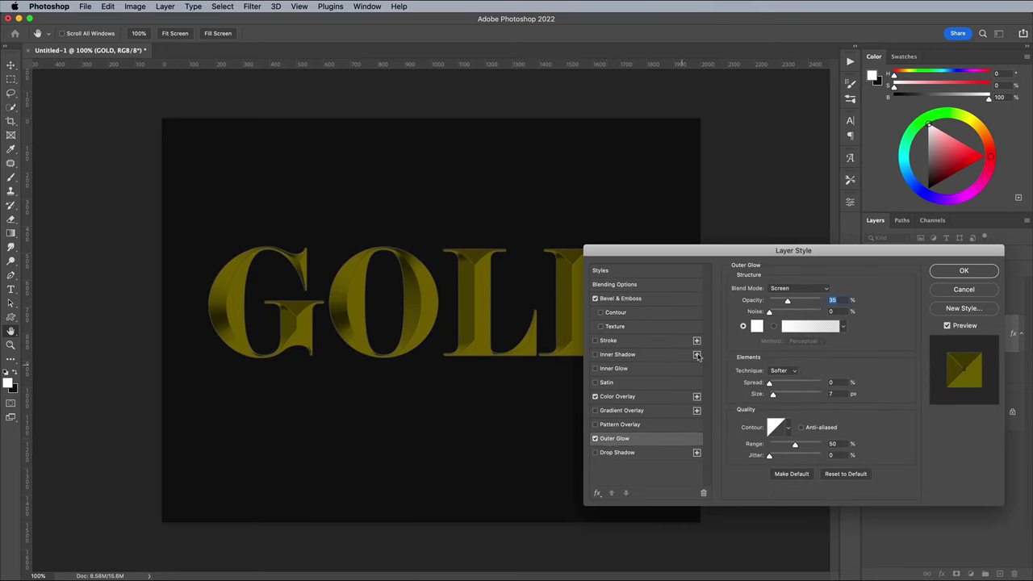
{"action": "left_click_drag", "start_coordinate": [788, 304], "coordinate": [851, 305]}
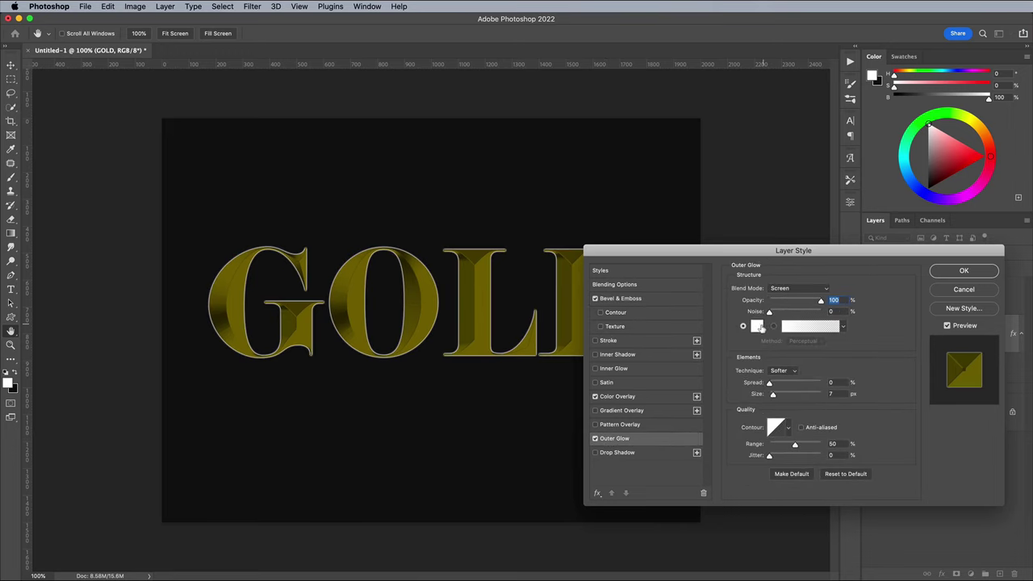
{"action": "left_click", "coordinate": [758, 326]}
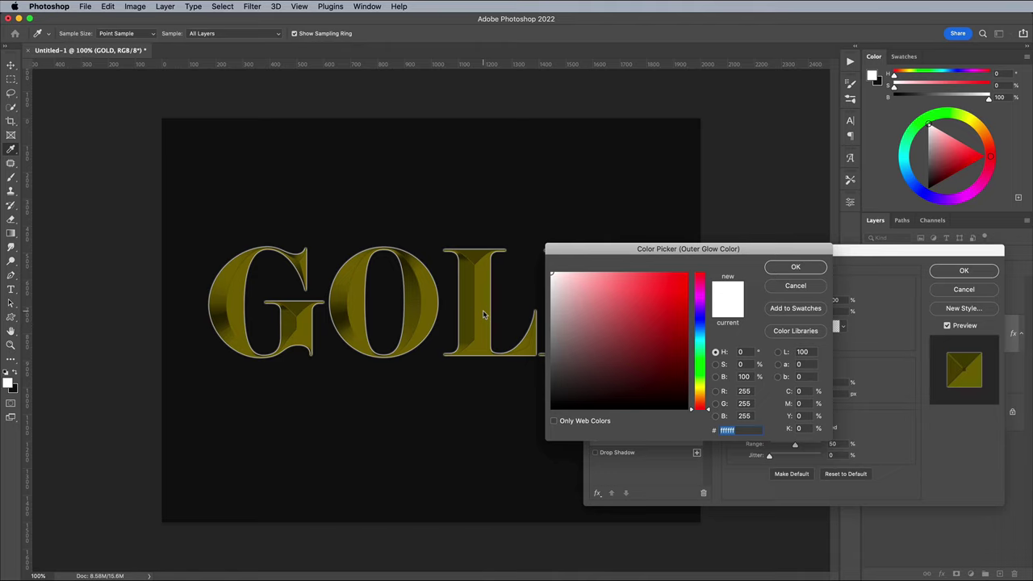
{"action": "key", "text": "super+v"}
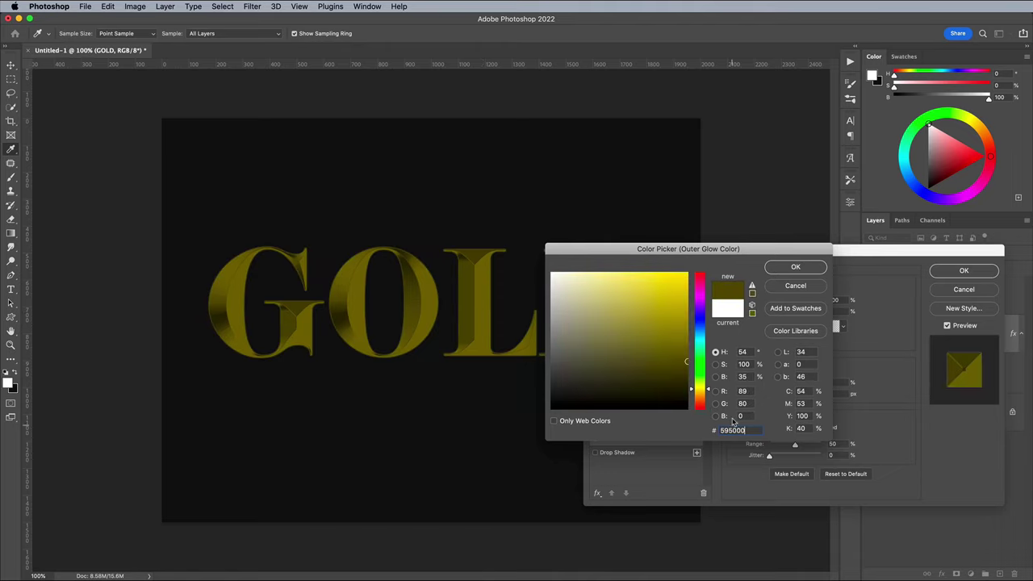
{"action": "left_click", "coordinate": [777, 269]}
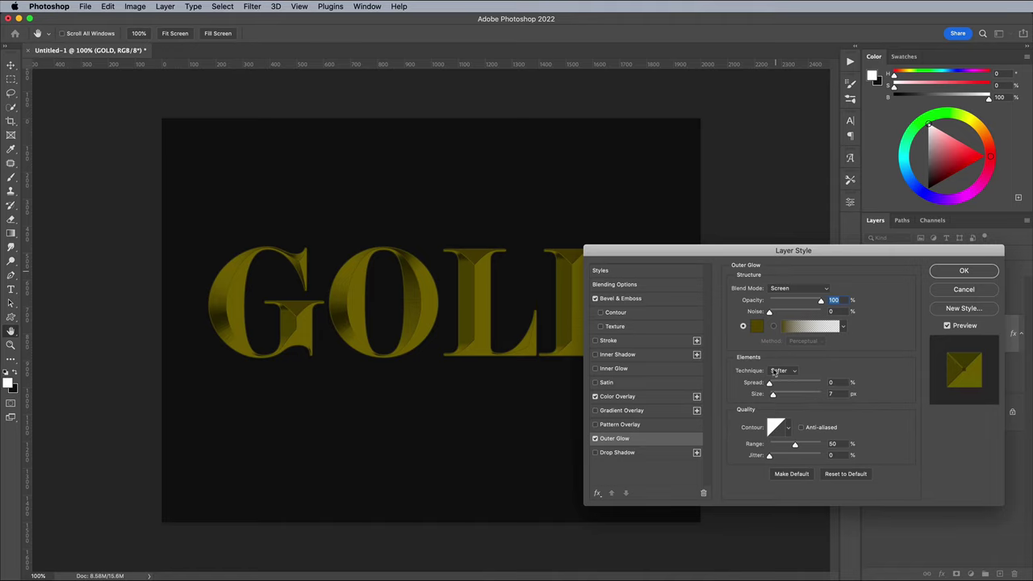
{"action": "left_click_drag", "start_coordinate": [772, 393], "coordinate": [796, 394]}
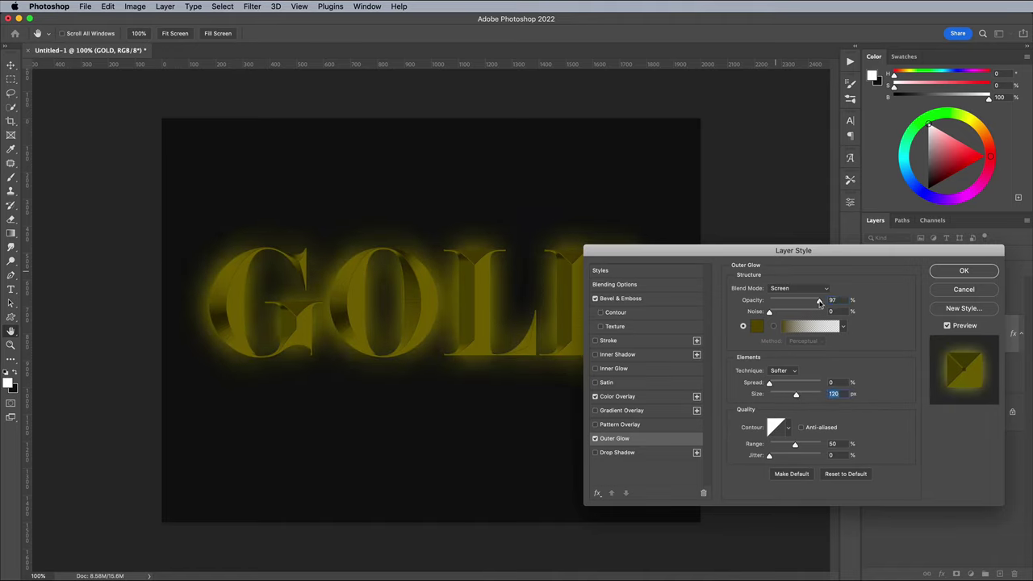
{"action": "left_click_drag", "start_coordinate": [820, 300], "coordinate": [781, 302]}
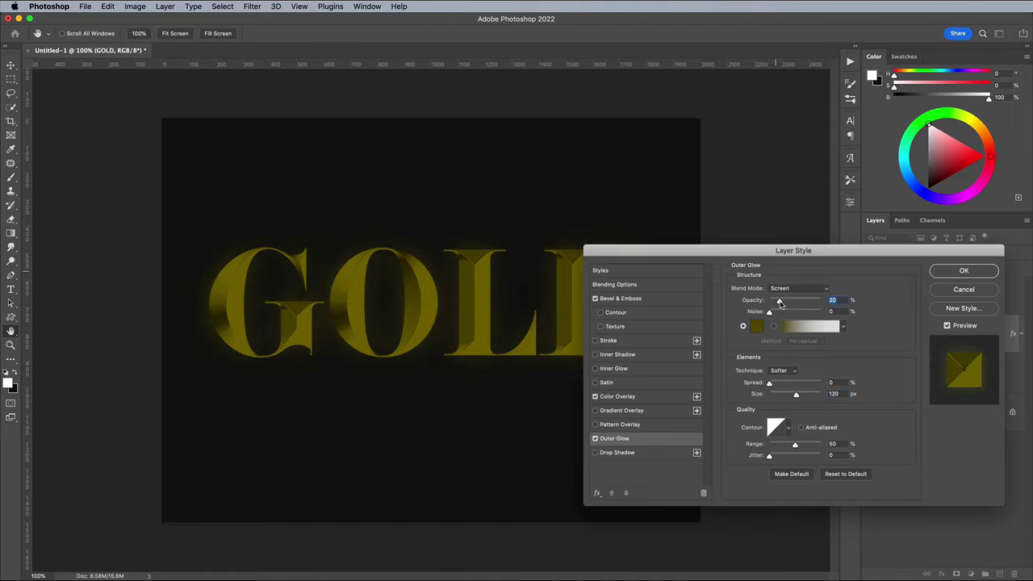
Step: Give GOLD a 100% black drop shadow at its own 90° angle, 30 px distance, 80 px size
{"action": "left_click", "coordinate": [632, 453]}
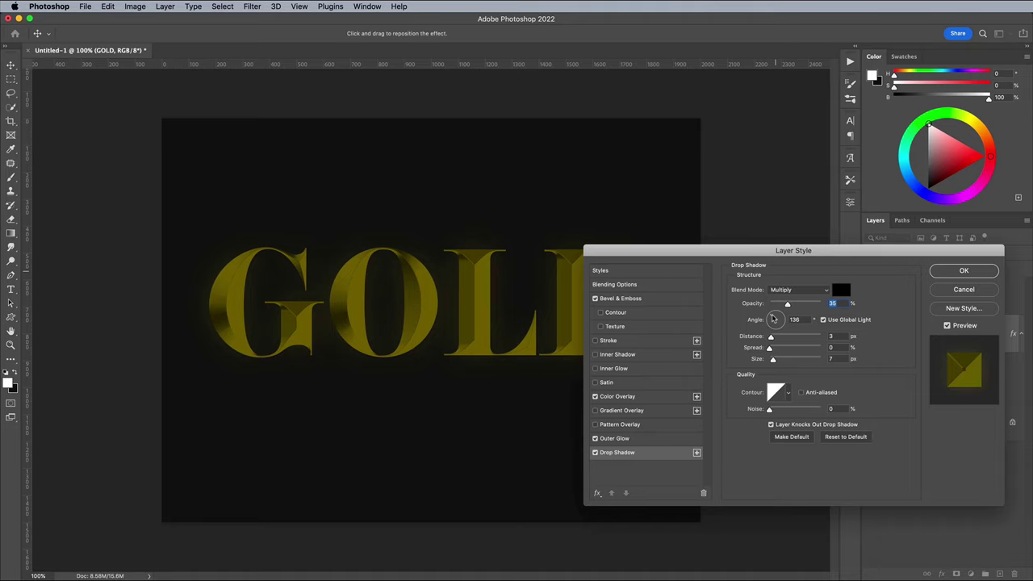
{"action": "left_click_drag", "start_coordinate": [788, 303], "coordinate": [843, 303]}
{"action": "left_click", "coordinate": [823, 319]}
{"action": "left_click", "coordinate": [775, 313]}
{"action": "double_click", "coordinate": [794, 320]}
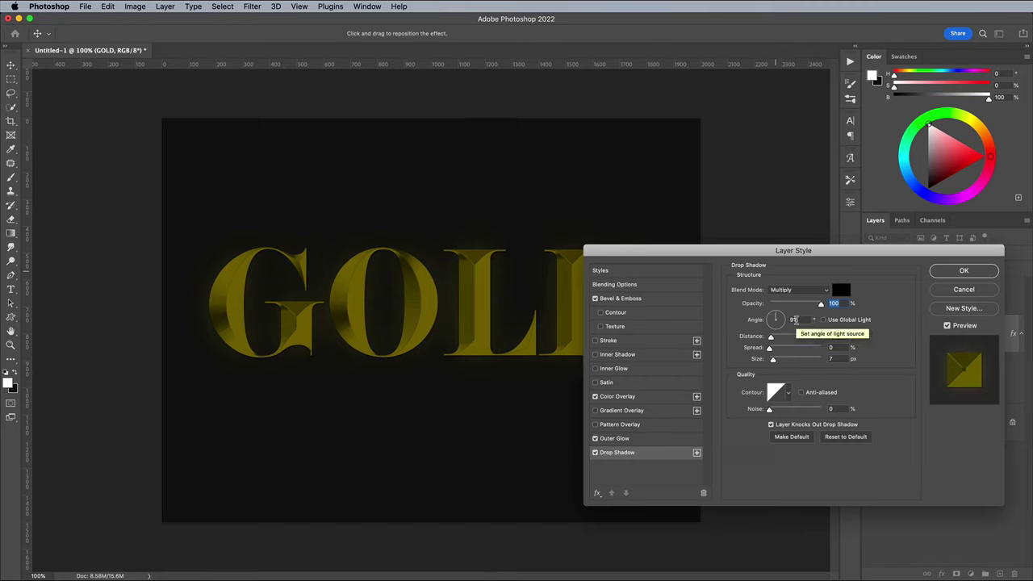
{"action": "type", "text": "90"}
{"action": "left_click_drag", "start_coordinate": [770, 337], "coordinate": [790, 361]}
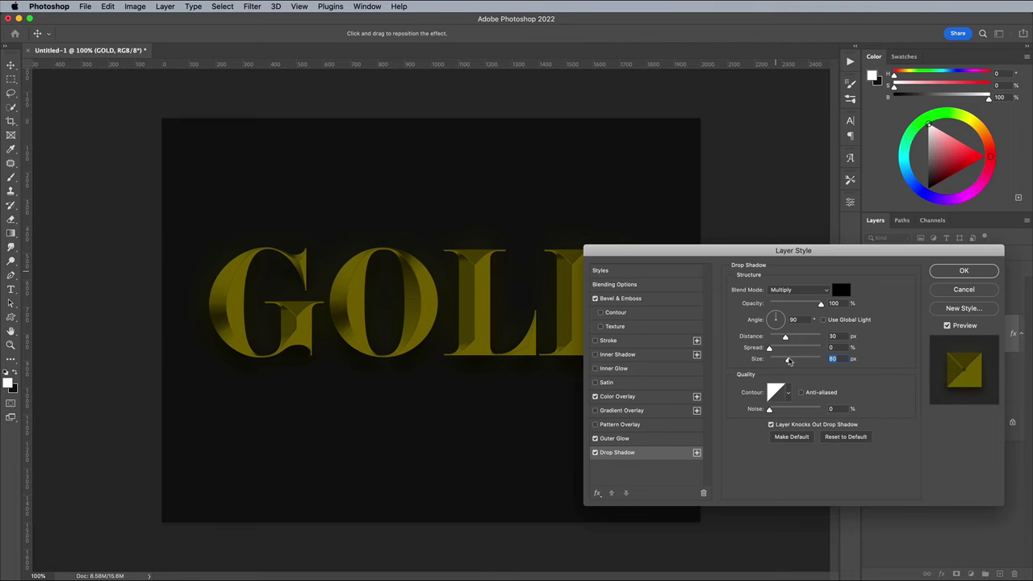
{"action": "left_click", "coordinate": [964, 270]}
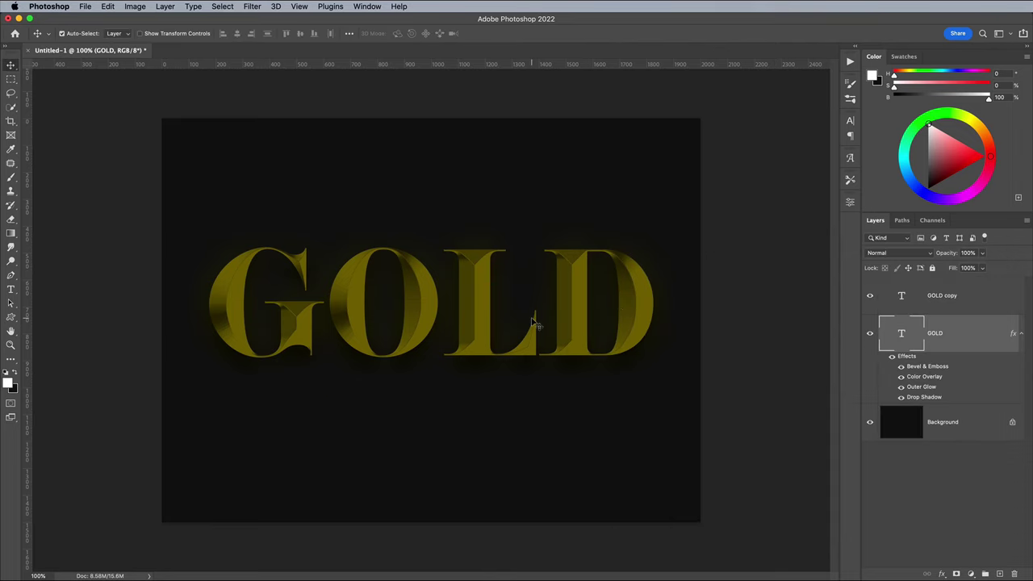
{"action": "key", "text": "super+plus"}
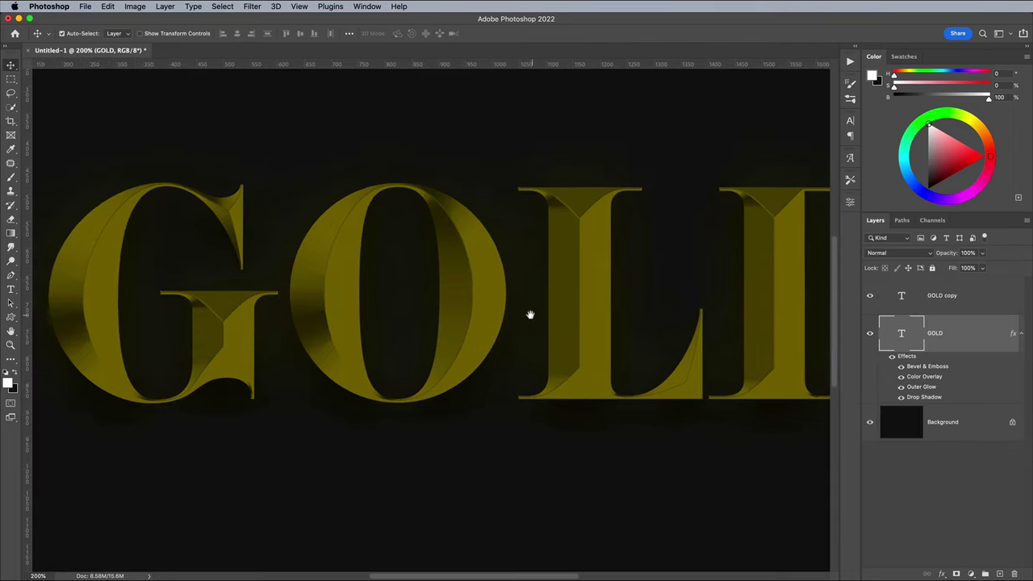
{"action": "left_click_drag", "start_coordinate": [466, 305], "coordinate": [530, 327]}
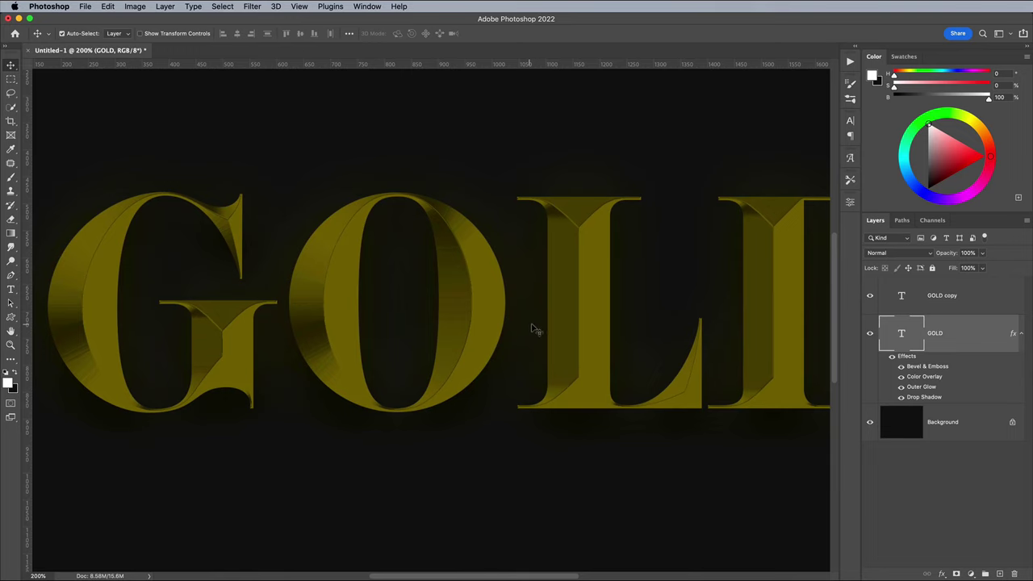
Step: Add a #4a3b00 Color Overlay in Soft Light blend mode to the GOLD copy layer
{"action": "double_click", "coordinate": [986, 295]}
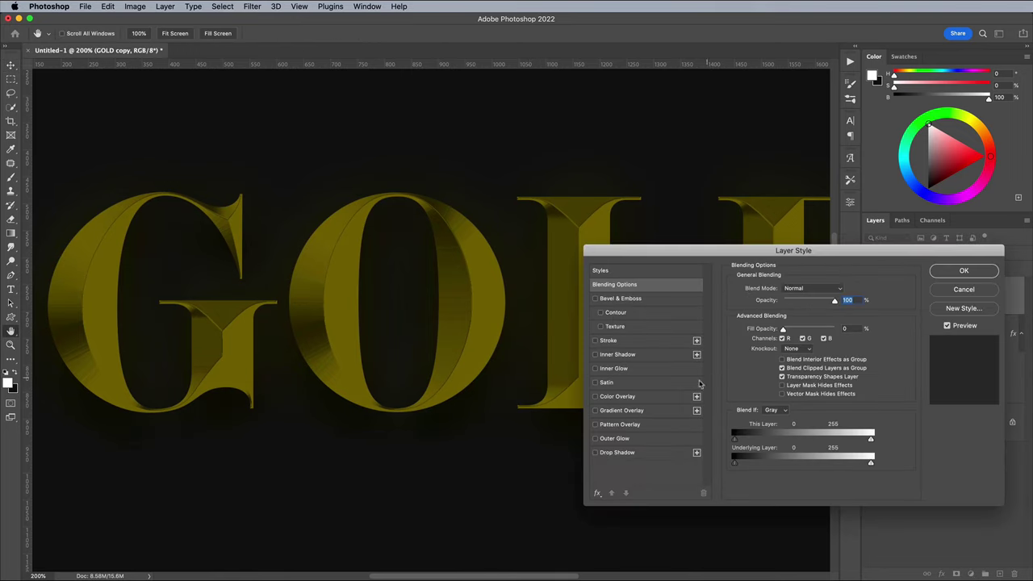
{"action": "left_click", "coordinate": [646, 396]}
{"action": "left_click", "coordinate": [846, 292]}
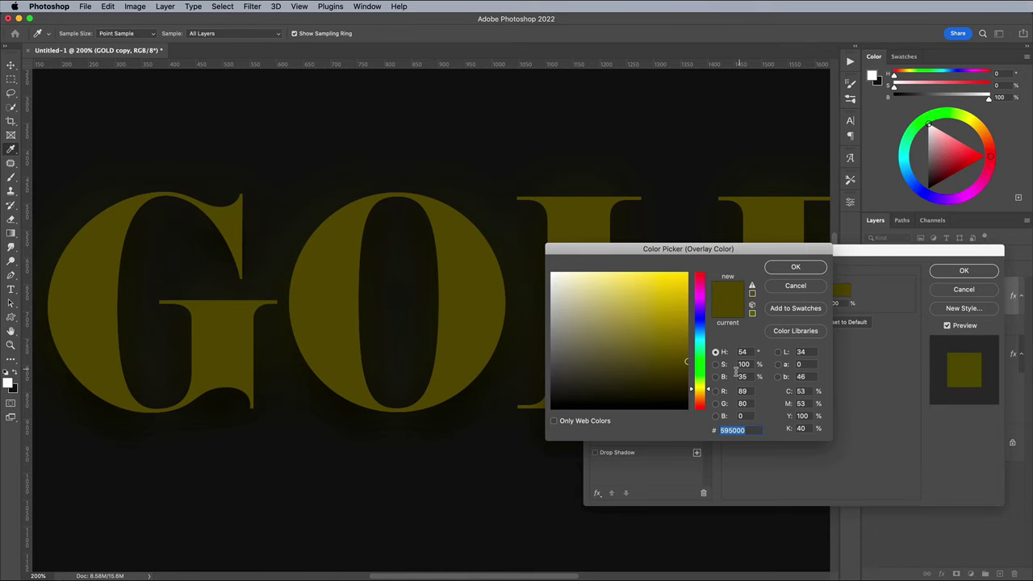
{"action": "left_click_drag", "start_coordinate": [699, 388], "coordinate": [699, 390]}
{"action": "left_click", "coordinate": [686, 368]}
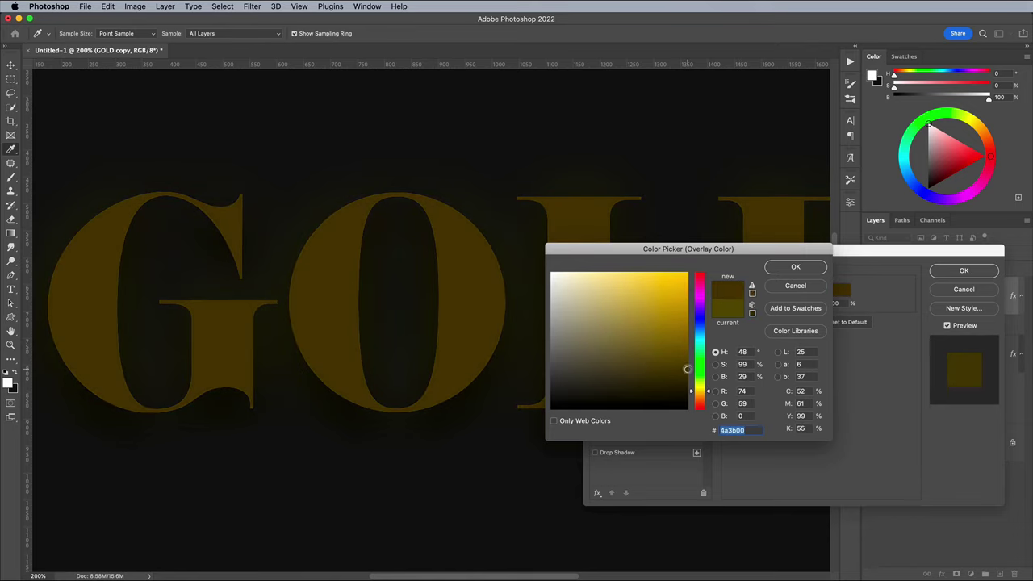
{"action": "left_click", "coordinate": [782, 268]}
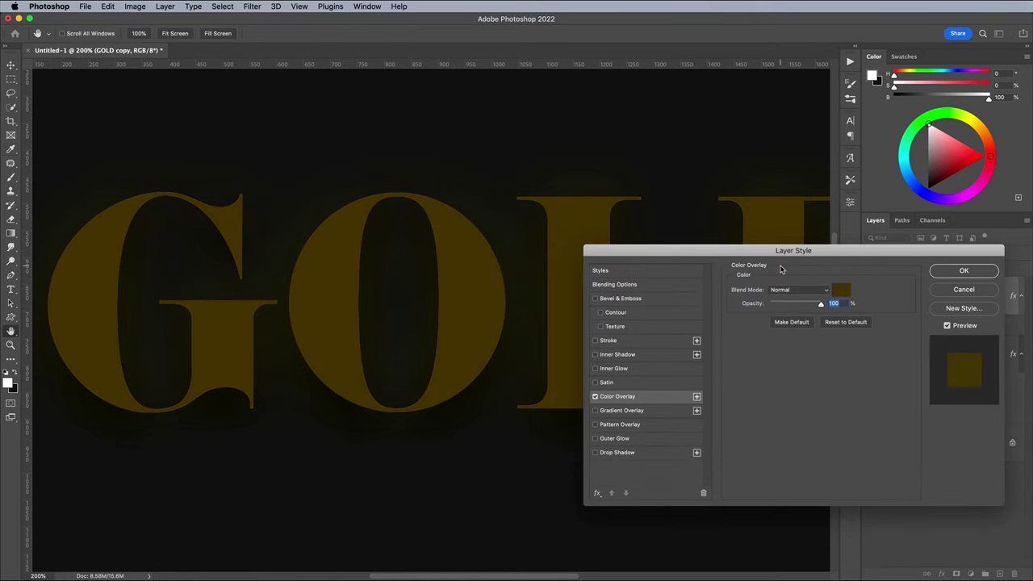
{"action": "left_click", "coordinate": [791, 290]}
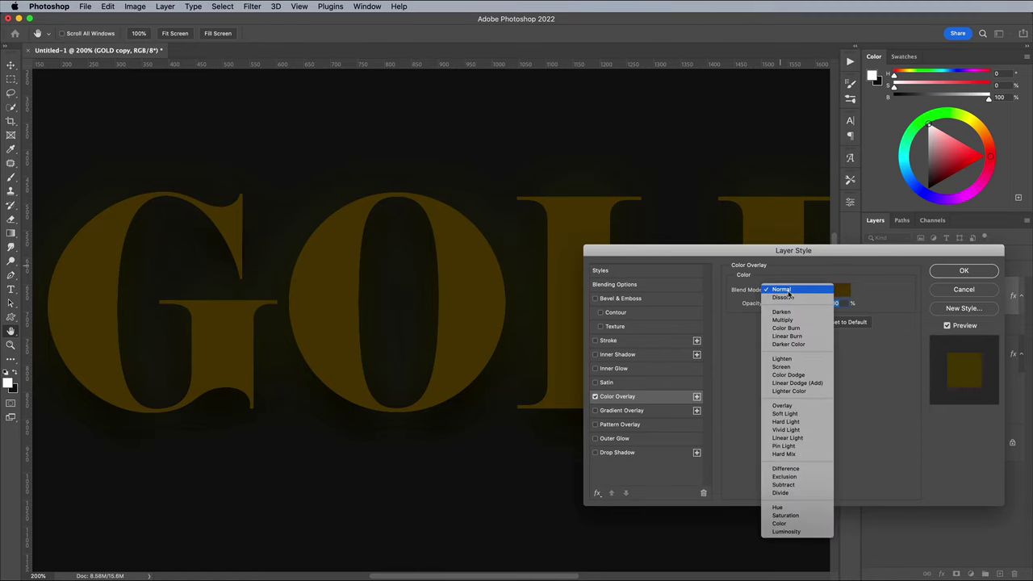
{"action": "left_click", "coordinate": [786, 413]}
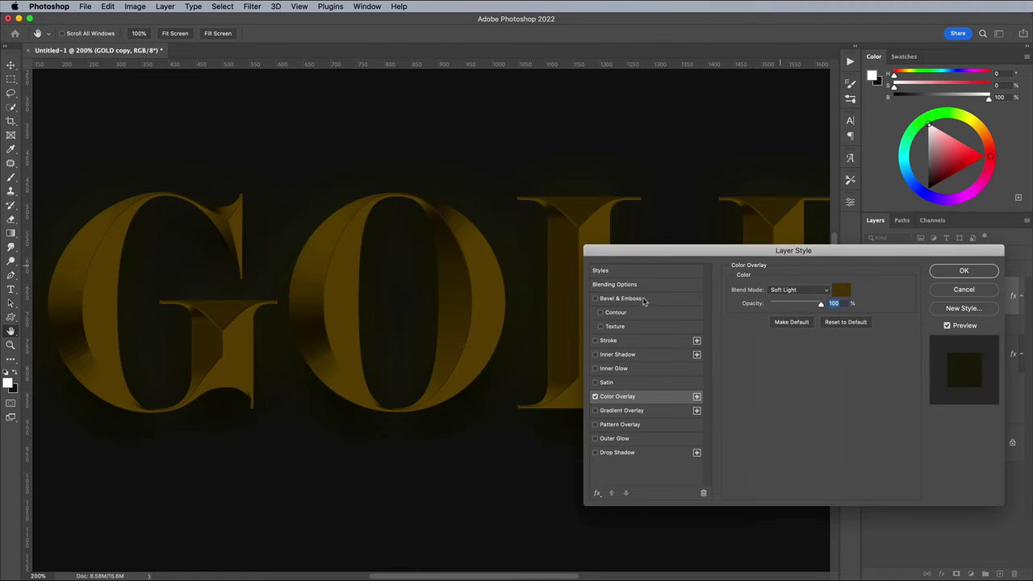
Step: Enable a Chisel Hard Inner Bevel on GOLD copy (1000%, 250 px) lit at 38° angle, 32° altitude
{"action": "left_click", "coordinate": [643, 298]}
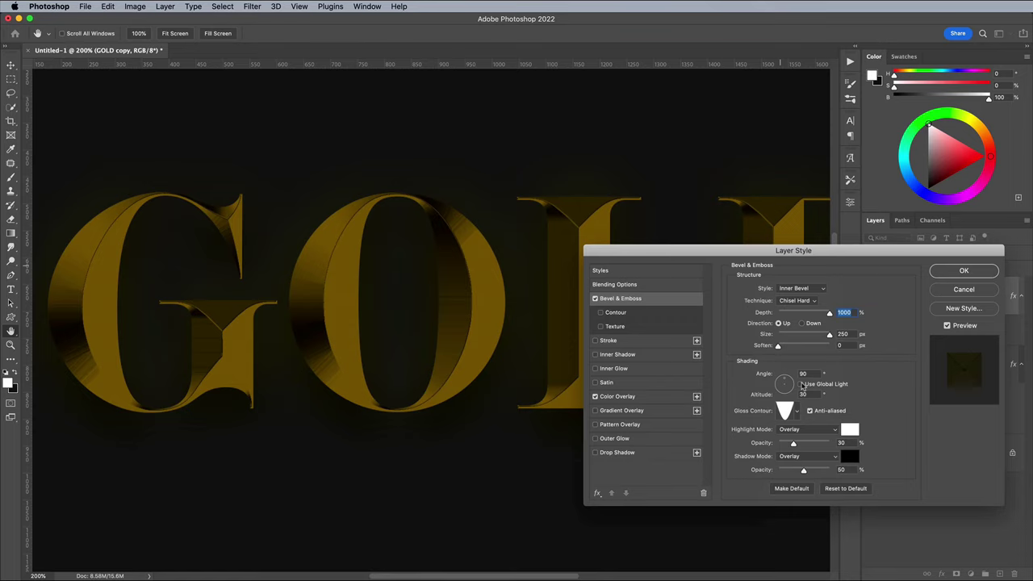
{"action": "left_click", "coordinate": [789, 382]}
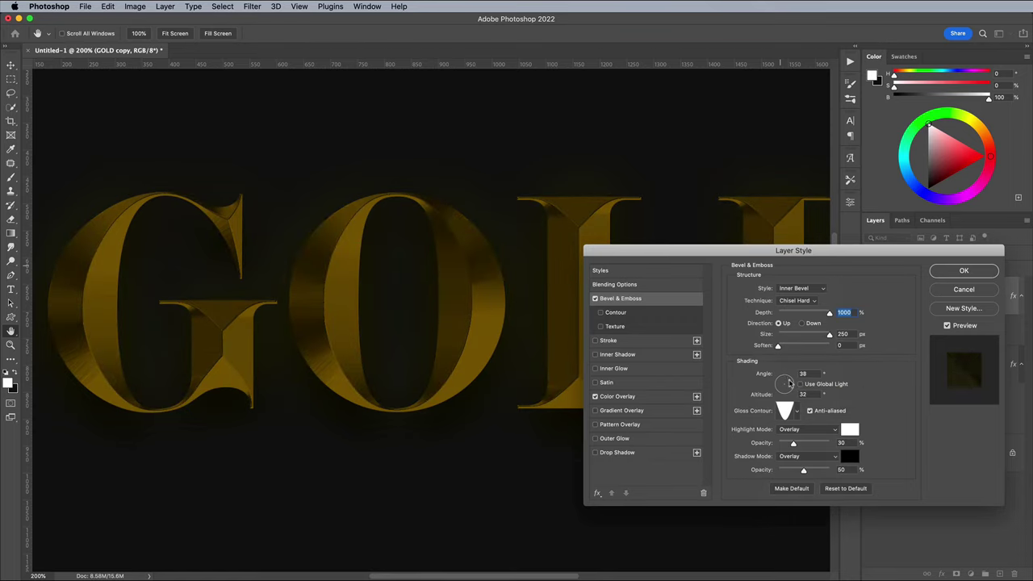
{"action": "left_click", "coordinate": [791, 382]}
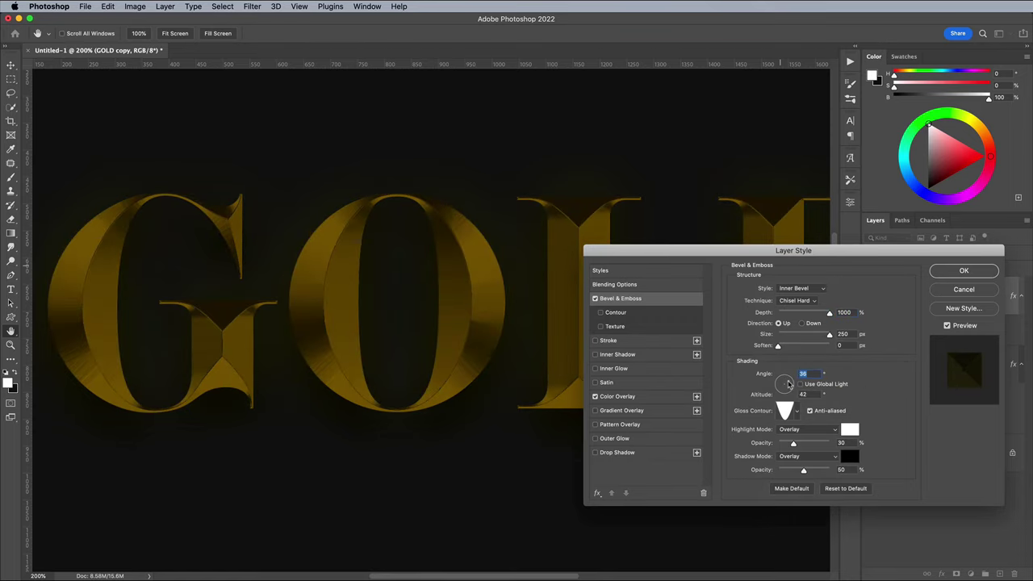
{"action": "left_click", "coordinate": [790, 384]}
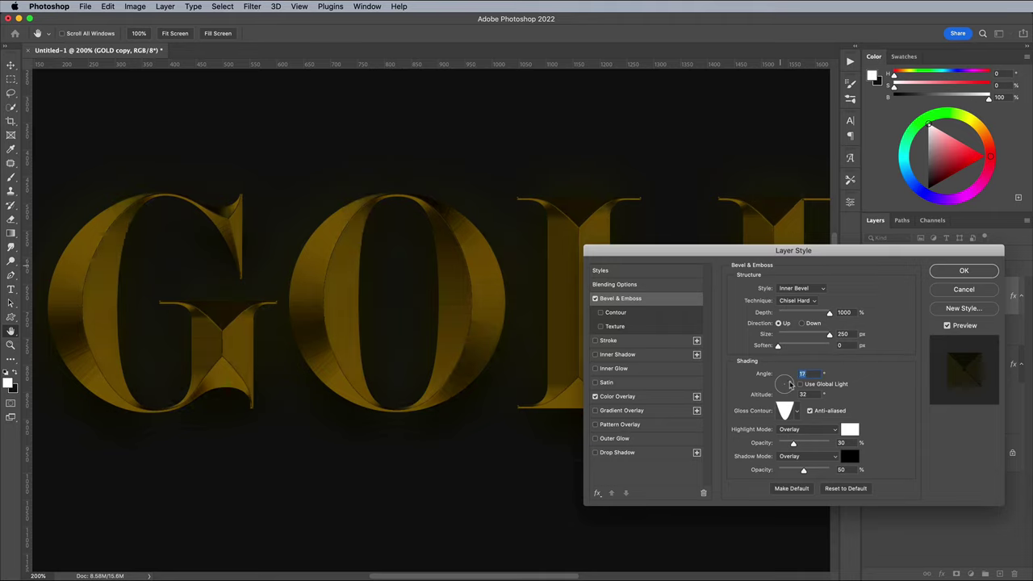
{"action": "left_click", "coordinate": [791, 383]}
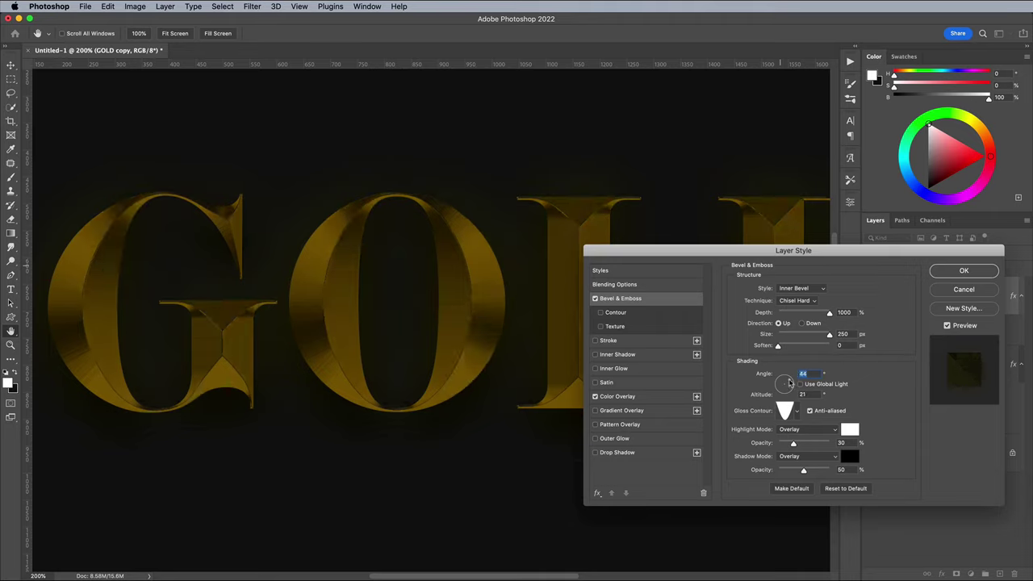
{"action": "left_click_drag", "start_coordinate": [790, 382], "coordinate": [790, 383]}
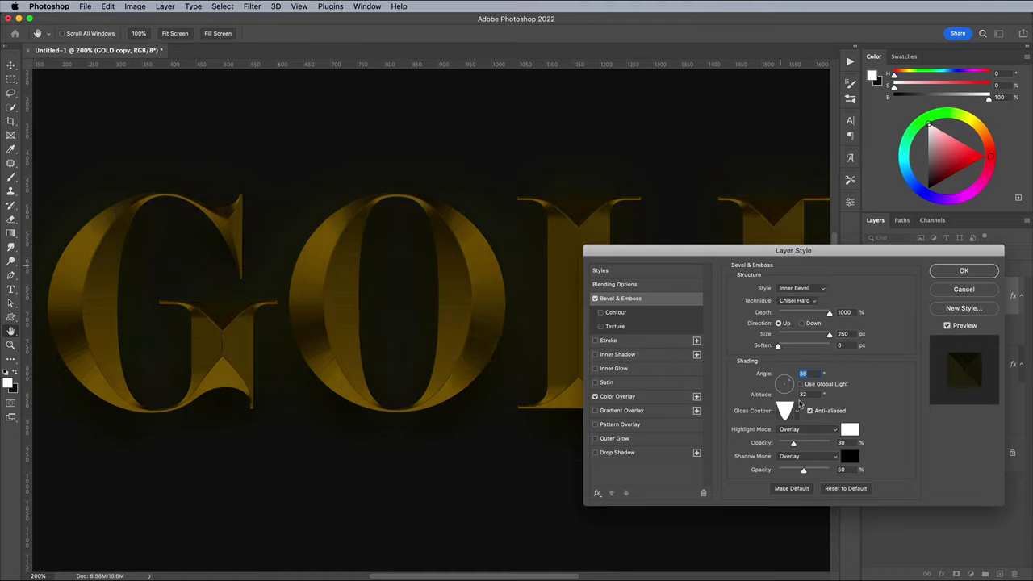
Step: Give the GOLD copy bevel a Ring gloss contour, 60% Linear Light highlights and 20% Linear Burn shadows
{"action": "left_click", "coordinate": [796, 412]}
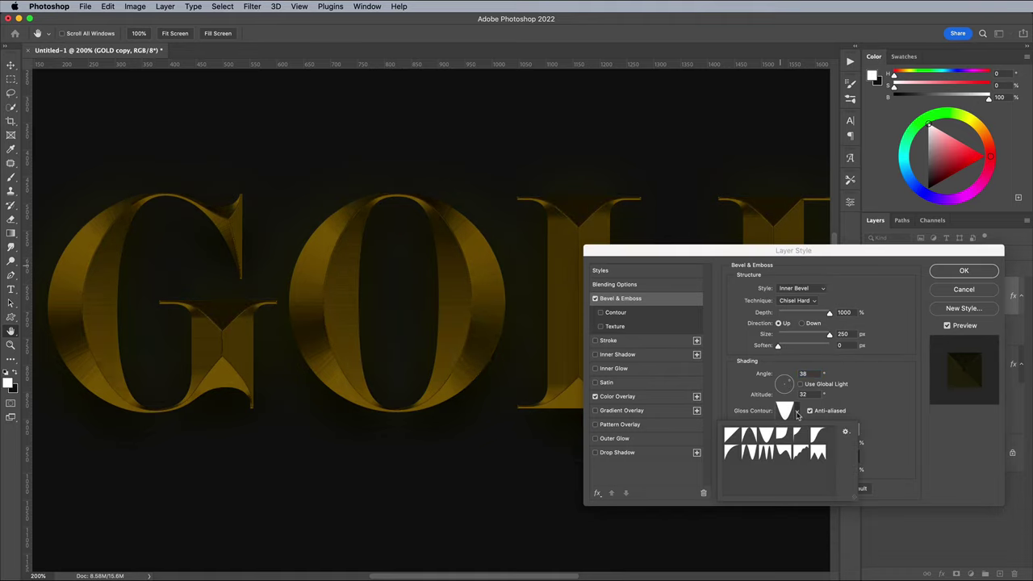
{"action": "left_click", "coordinate": [767, 453]}
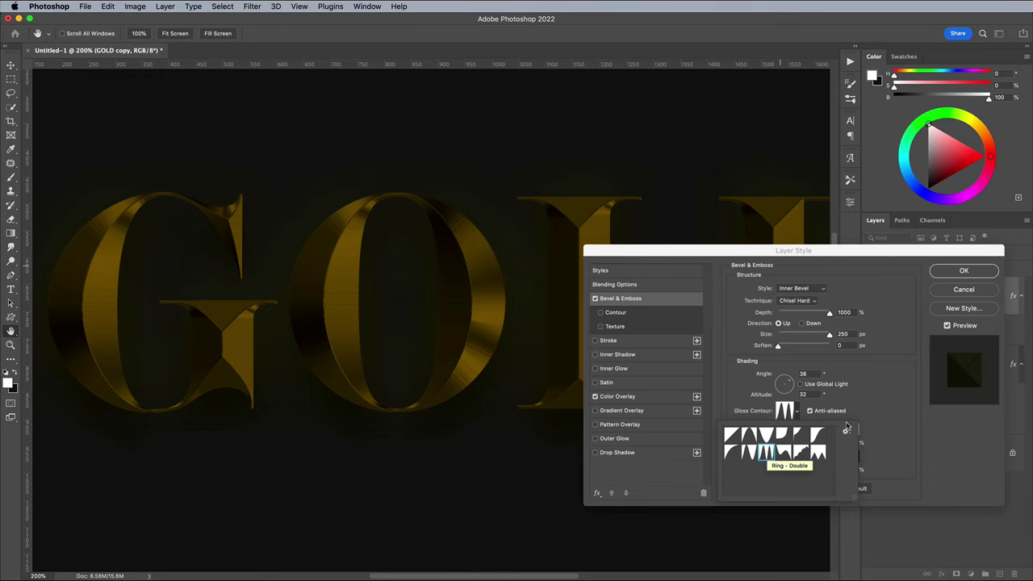
{"action": "left_click", "coordinate": [879, 416]}
{"action": "left_click", "coordinate": [817, 434]}
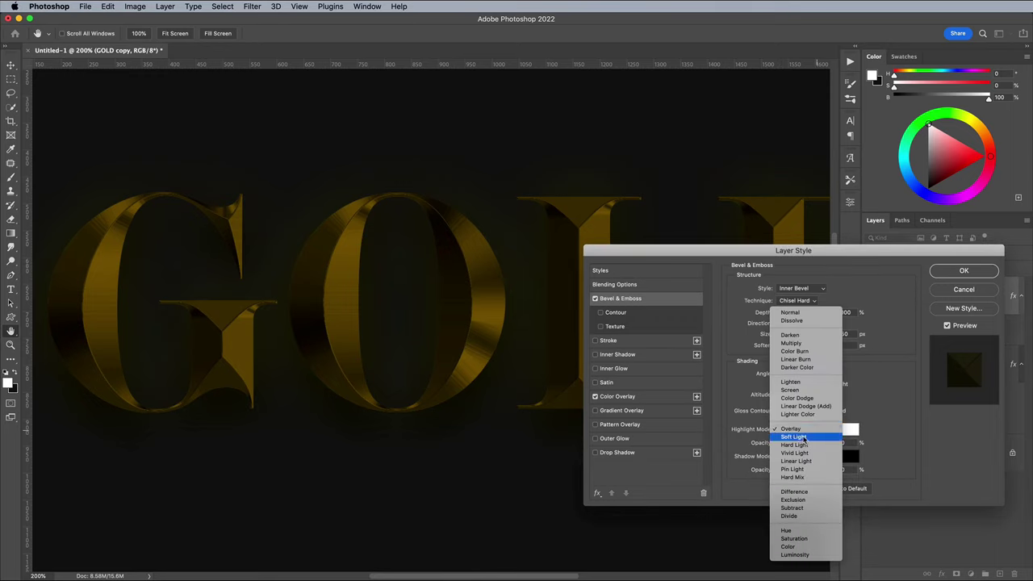
{"action": "left_click", "coordinate": [799, 461]}
{"action": "left_click", "coordinate": [803, 457]}
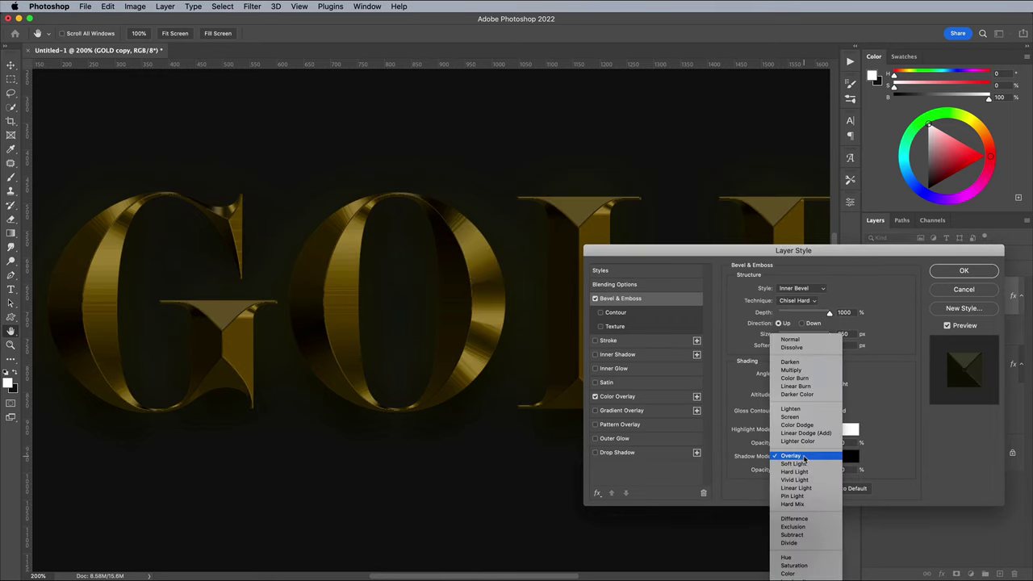
{"action": "left_click", "coordinate": [801, 387]}
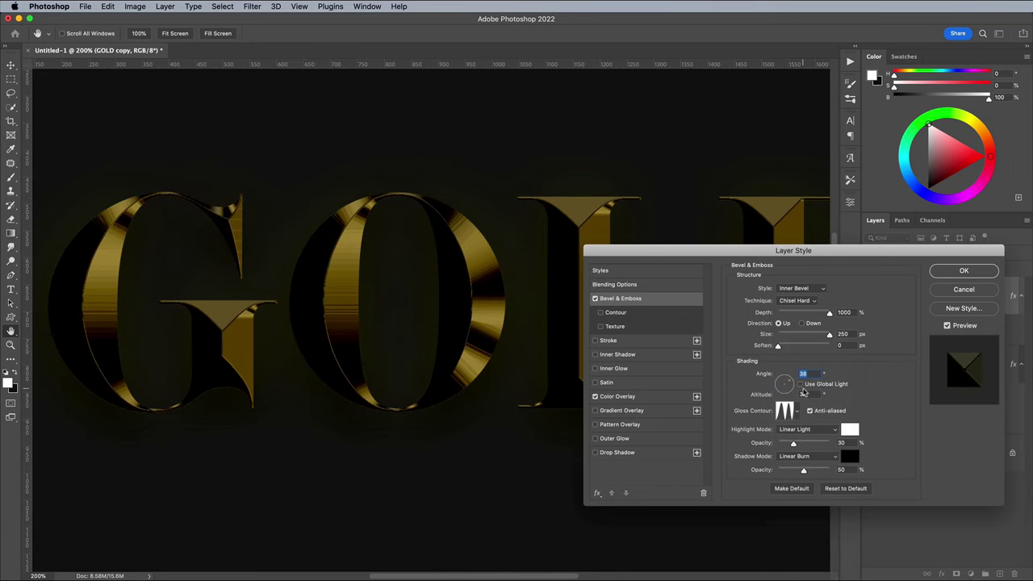
{"action": "mouse_move", "coordinate": [795, 445]}
{"action": "left_mouse_down"}
{"action": "mouse_move", "coordinate": [810, 444]}
{"action": "mouse_move", "coordinate": [789, 474]}
{"action": "left_mouse_up"}
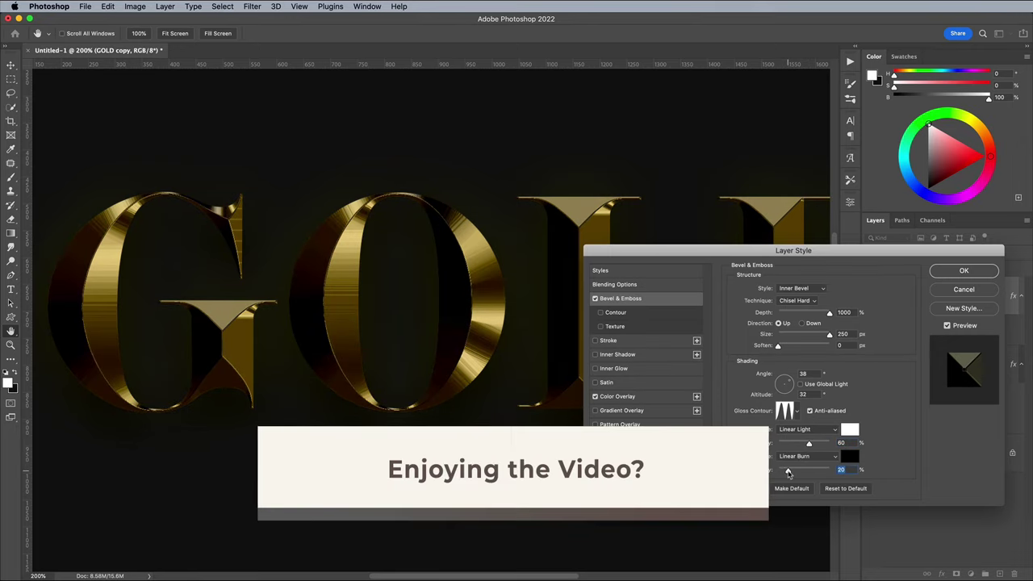
Step: Enable the bevel Contour using the first second-row preset, with Anti-aliased ticked
{"action": "left_click", "coordinate": [666, 312]}
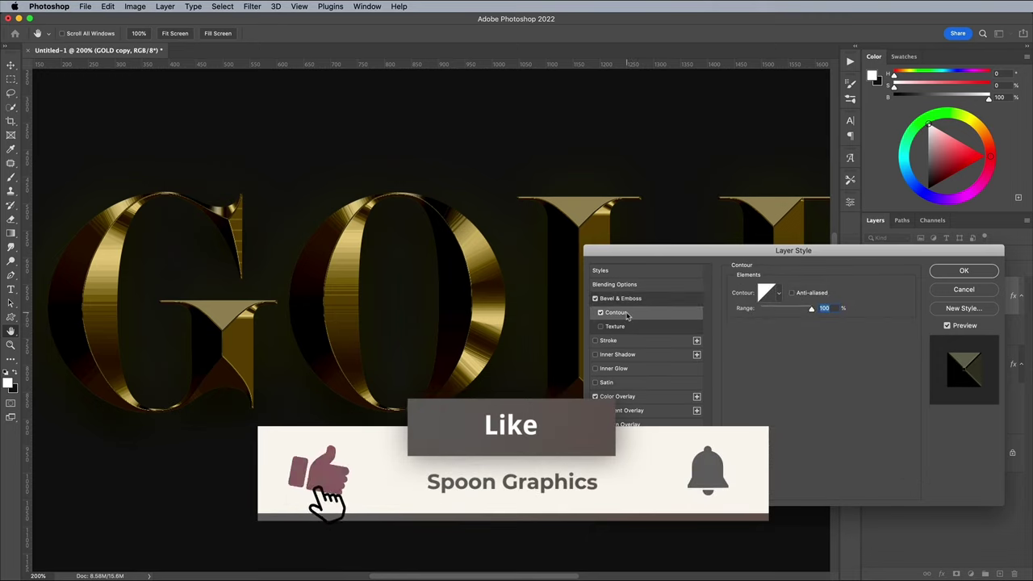
{"action": "left_click", "coordinate": [777, 293]}
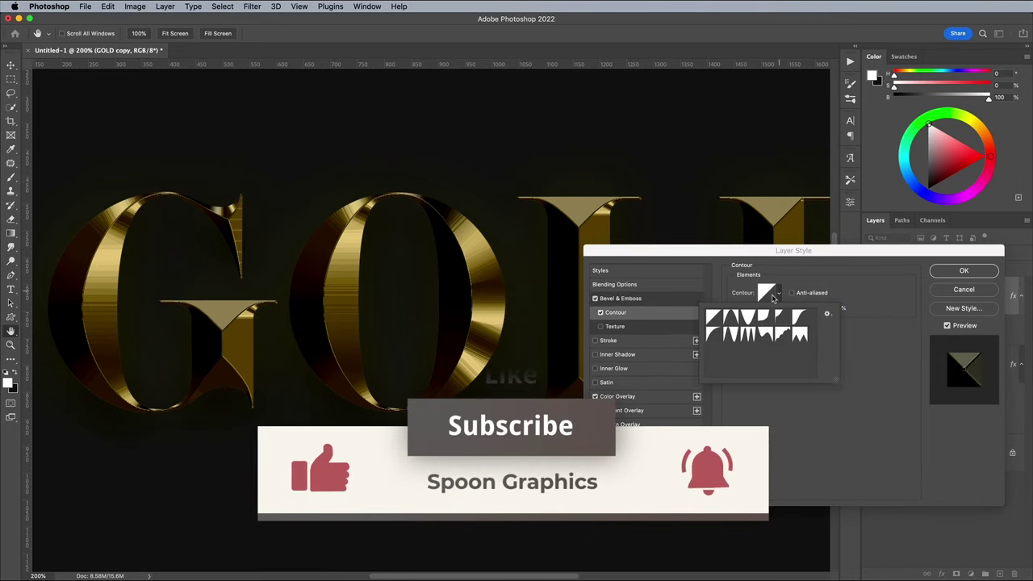
{"action": "left_click", "coordinate": [714, 335]}
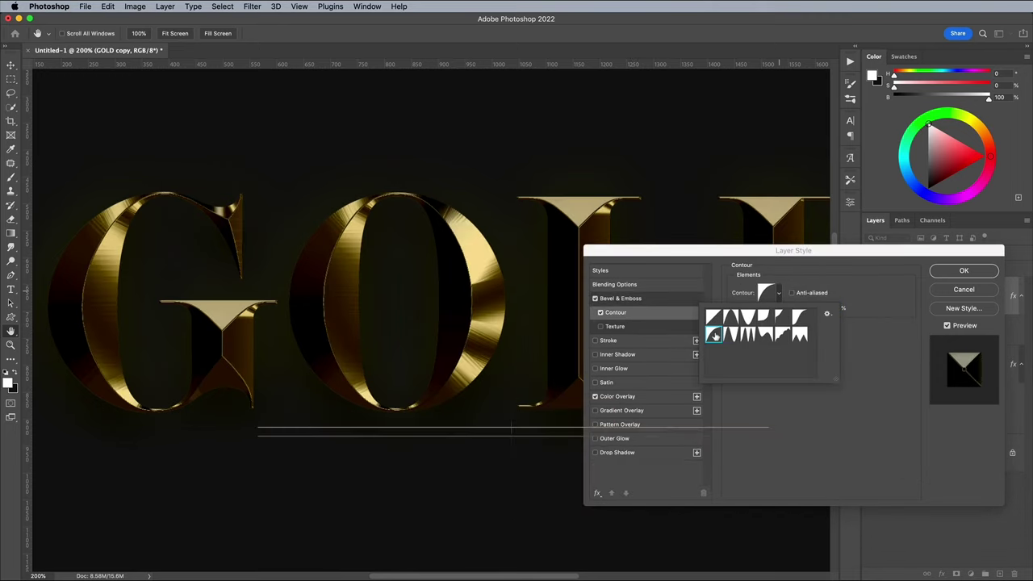
{"action": "left_click", "coordinate": [812, 295]}
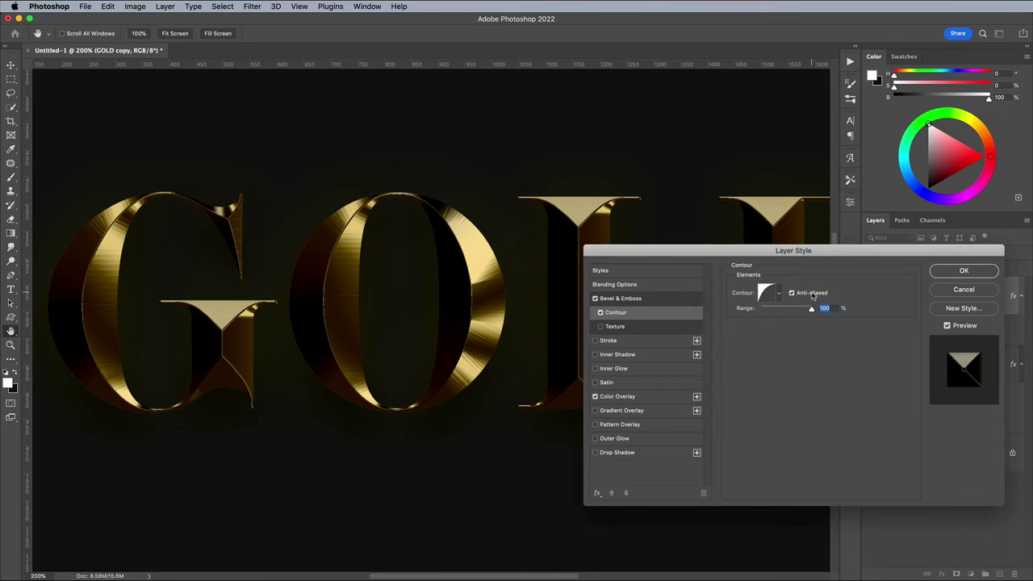
Step: Turn on a white 1 px Inside stroke for GOLD copy at 40% opacity with Overprint
{"action": "left_click", "coordinate": [642, 342]}
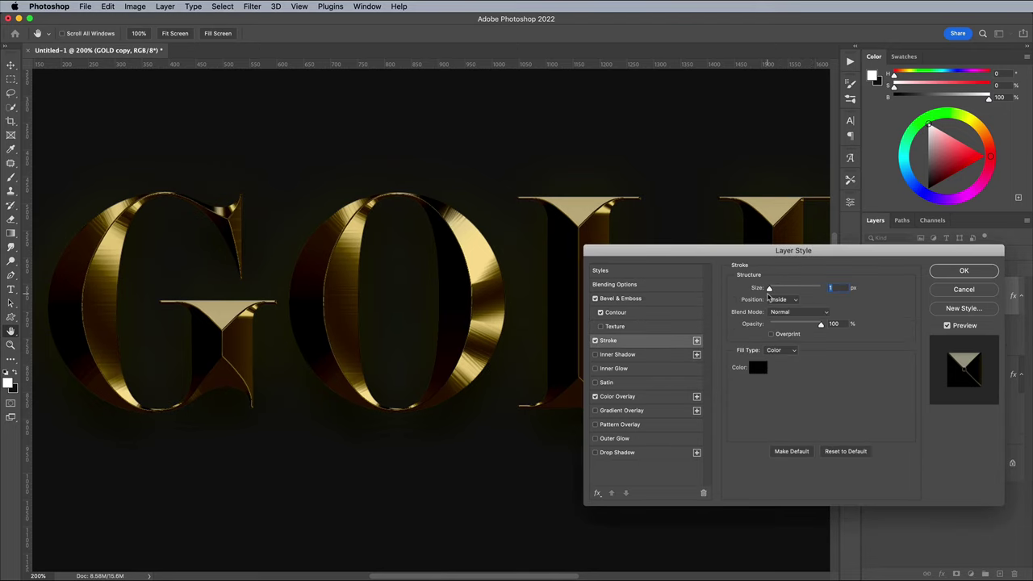
{"action": "left_click", "coordinate": [758, 367]}
{"action": "left_click", "coordinate": [552, 274]}
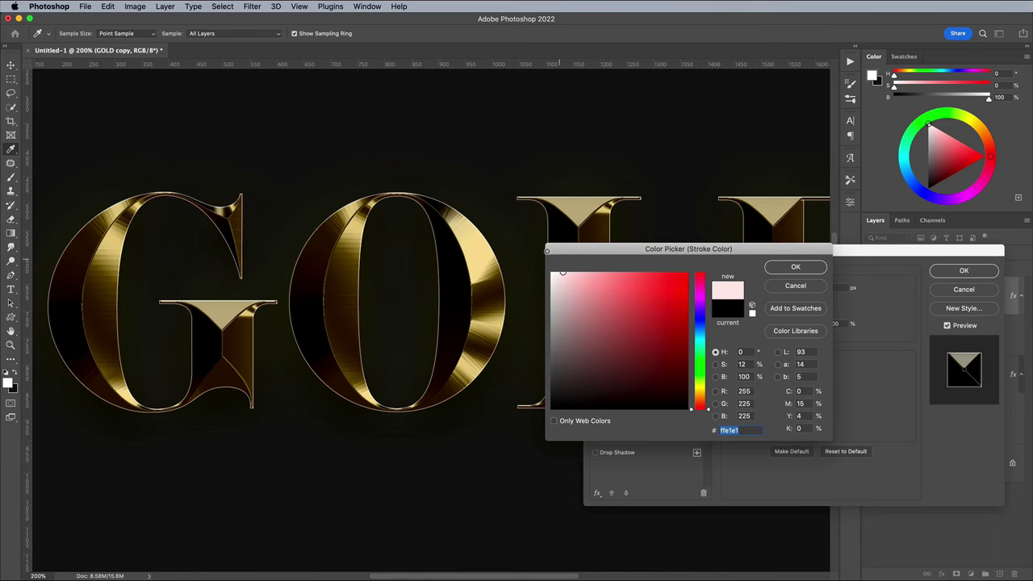
{"action": "left_click", "coordinate": [795, 267]}
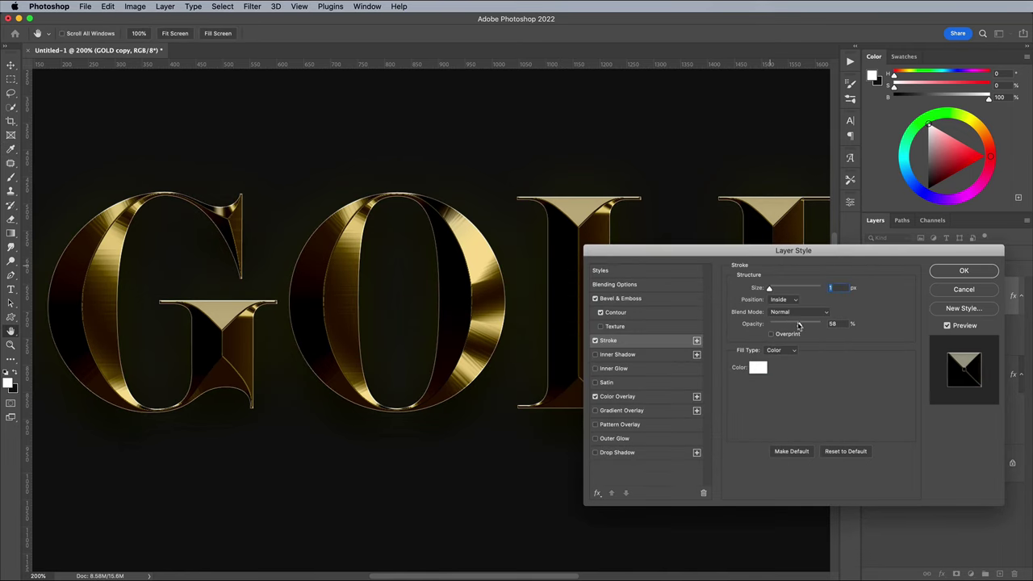
{"action": "left_click_drag", "start_coordinate": [797, 325], "coordinate": [787, 325]}
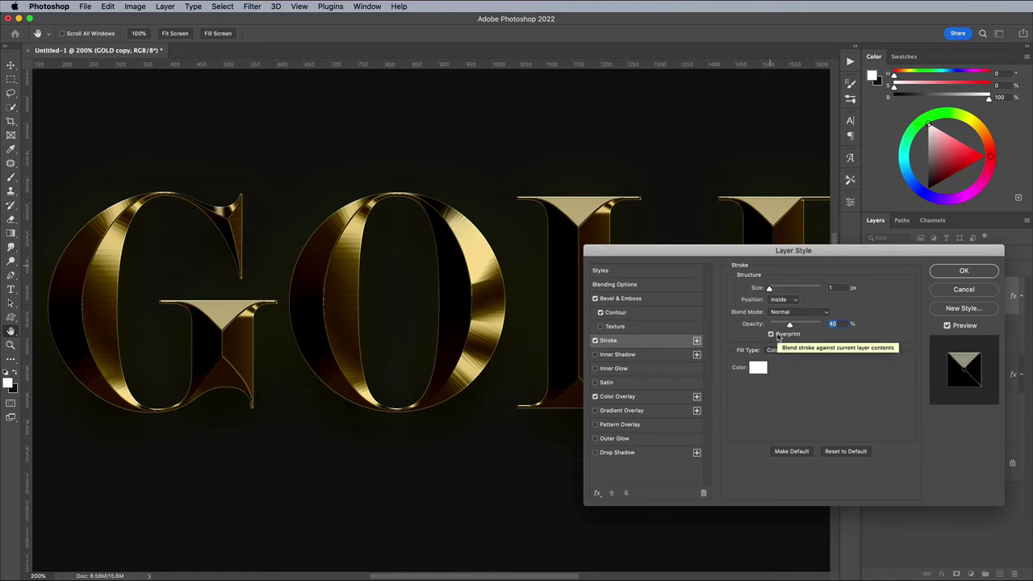
Step: Add a white Overlay Satin at 50% opacity, distance 104 and size 70 px
{"action": "left_click", "coordinate": [635, 382]}
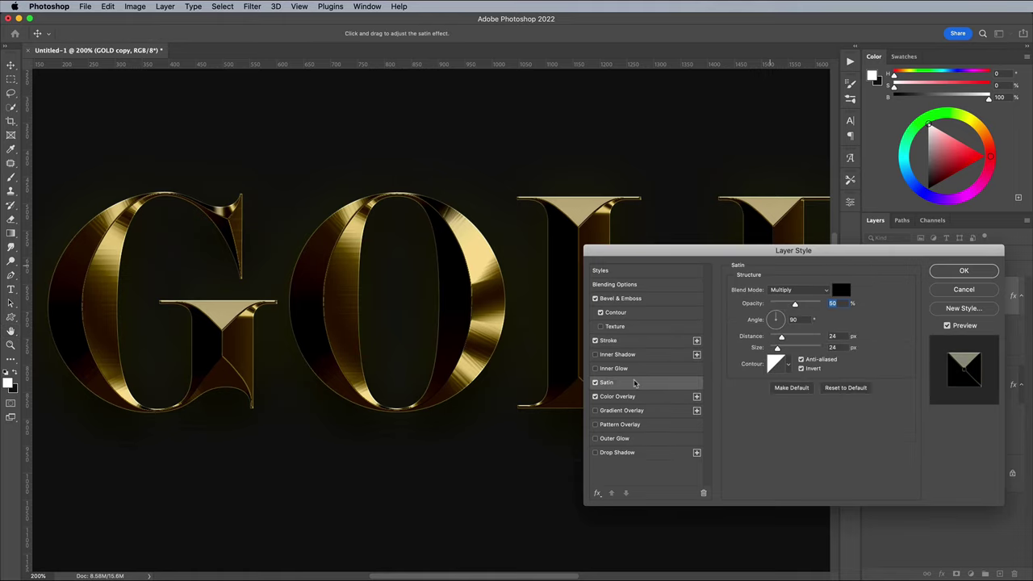
{"action": "left_click", "coordinate": [797, 293]}
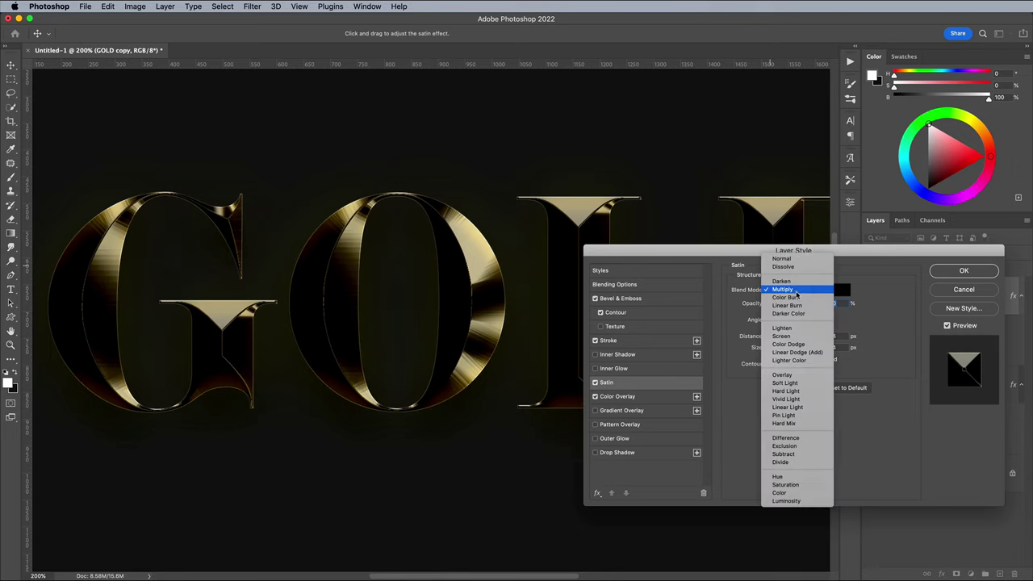
{"action": "left_click", "coordinate": [789, 375]}
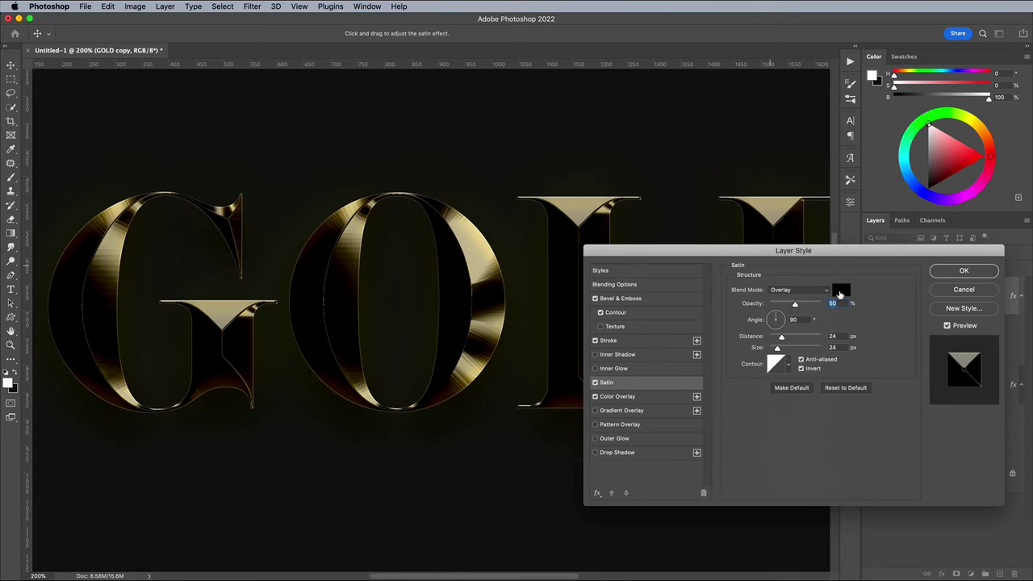
{"action": "left_click", "coordinate": [840, 289]}
{"action": "left_click_drag", "start_coordinate": [646, 341], "coordinate": [552, 273]}
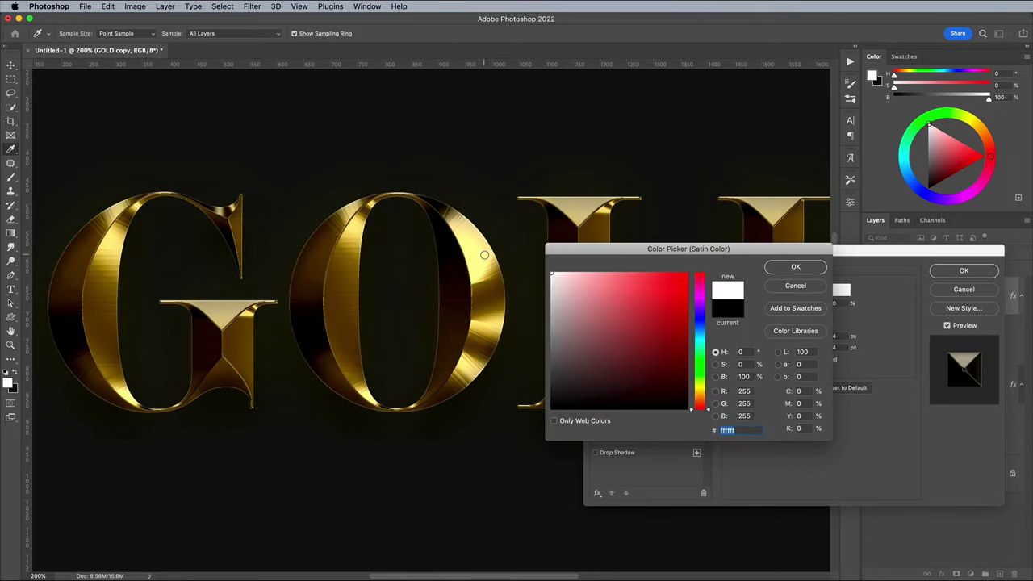
{"action": "left_click", "coordinate": [794, 266]}
{"action": "left_click_drag", "start_coordinate": [795, 305], "coordinate": [868, 311]}
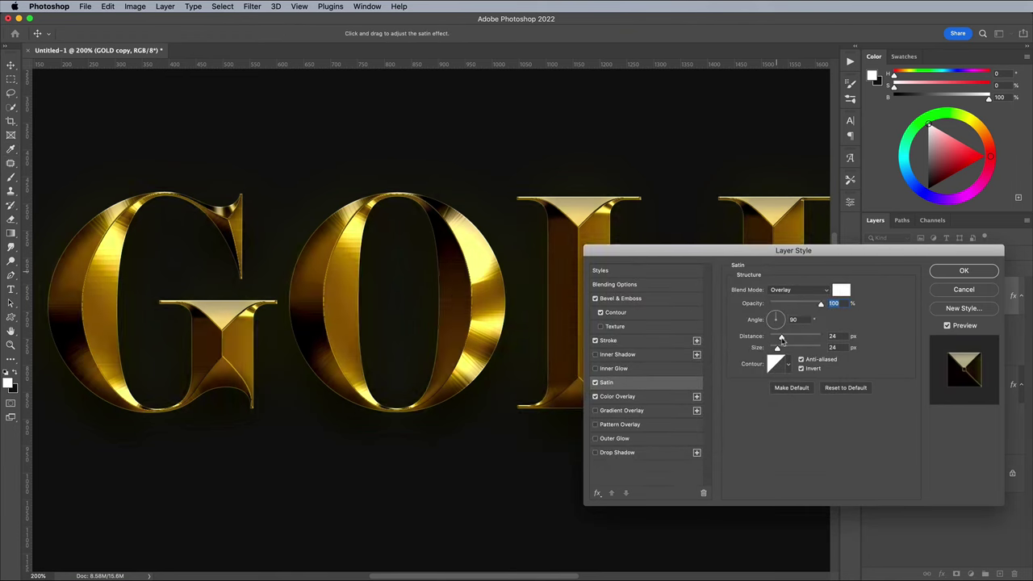
{"action": "mouse_move", "coordinate": [782, 339]}
{"action": "left_mouse_down"}
{"action": "mouse_move", "coordinate": [810, 339]}
{"action": "mouse_move", "coordinate": [787, 350]}
{"action": "left_mouse_up"}
{"action": "left_click_drag", "start_coordinate": [820, 304], "coordinate": [794, 305]}
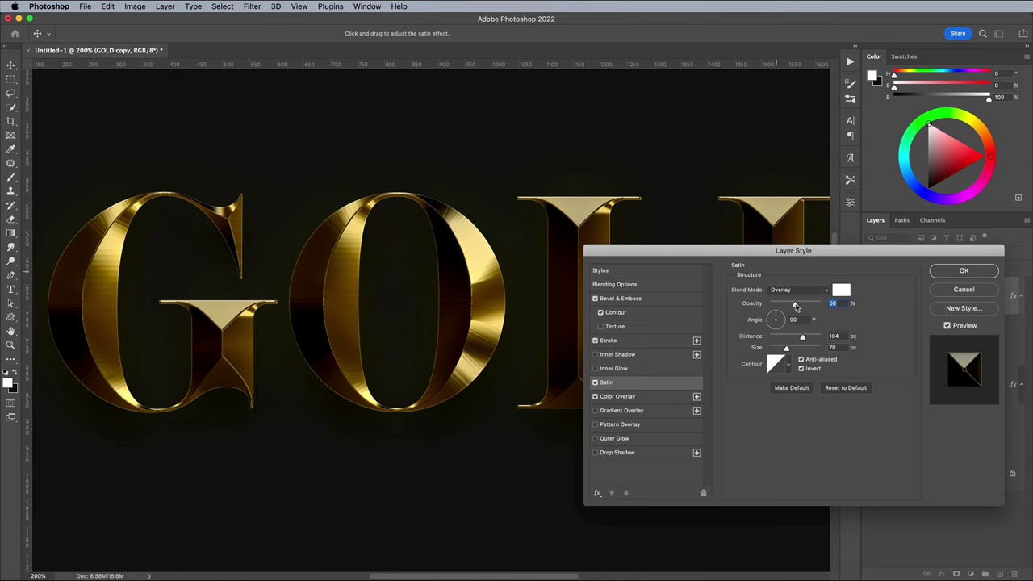
{"action": "left_click", "coordinate": [940, 273]}
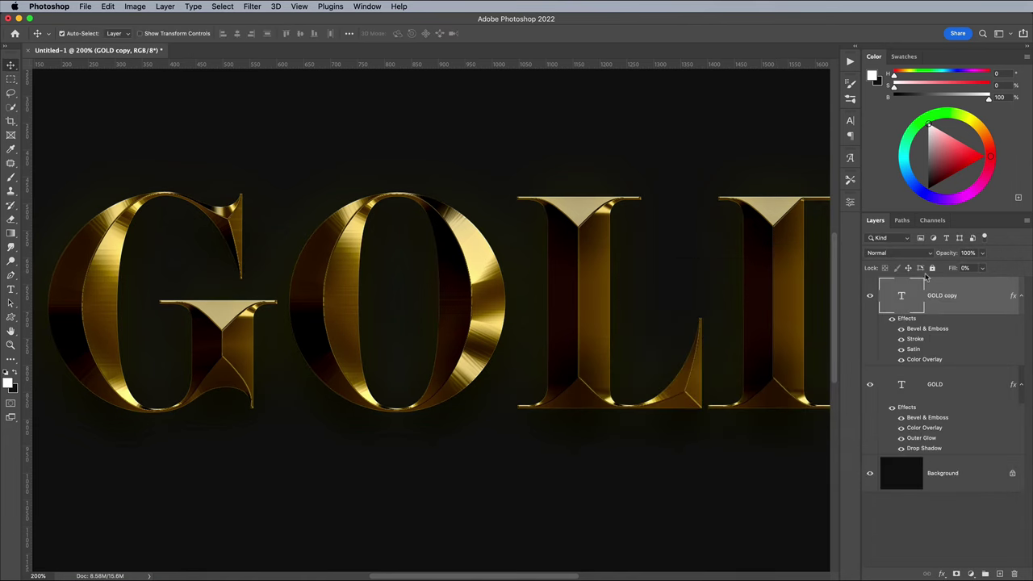
Step: Fit the canvas to the window and open the desktop raindrop photo in Photoshop
{"action": "key", "text": "super+minus"}
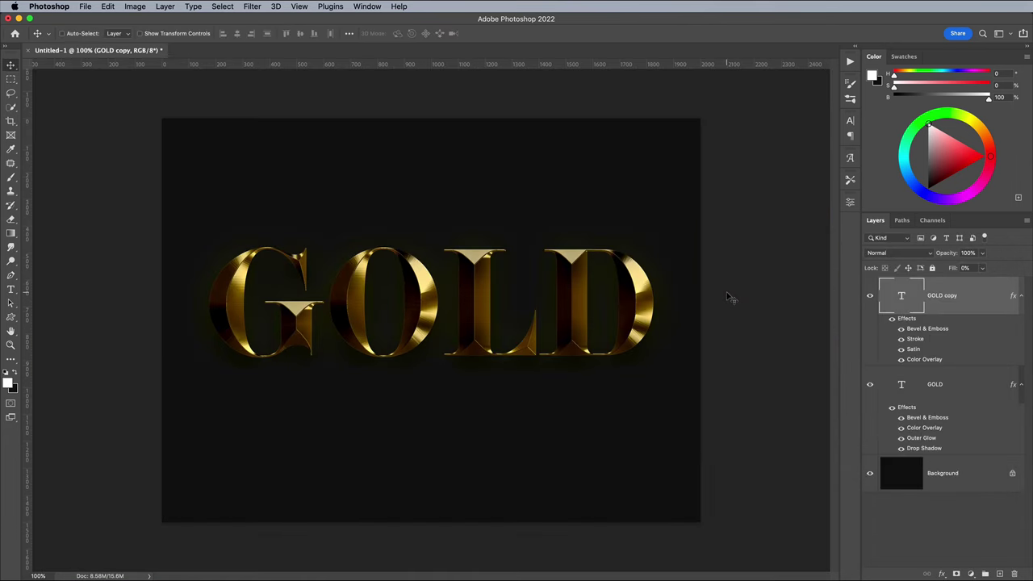
{"action": "key", "text": "super+0"}
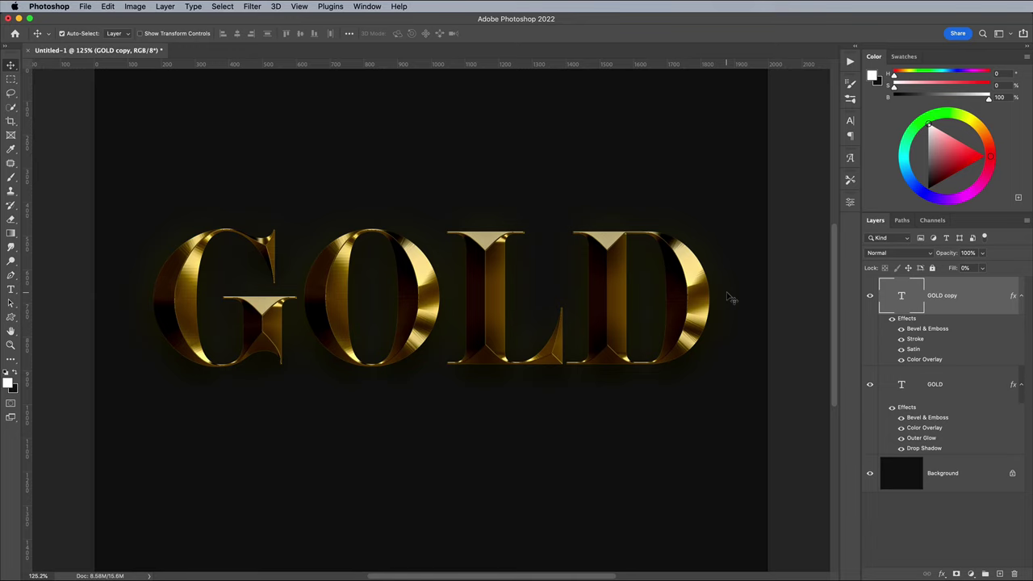
{"action": "key", "text": "F11"}
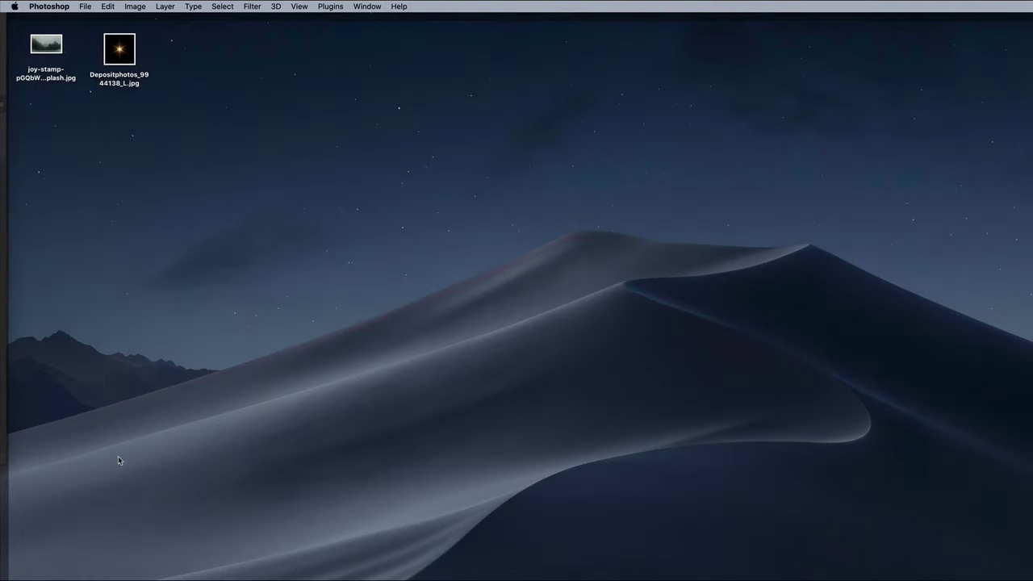
{"action": "right_click", "coordinate": [47, 50]}
{"action": "mouse_move", "coordinate": [62, 65]}
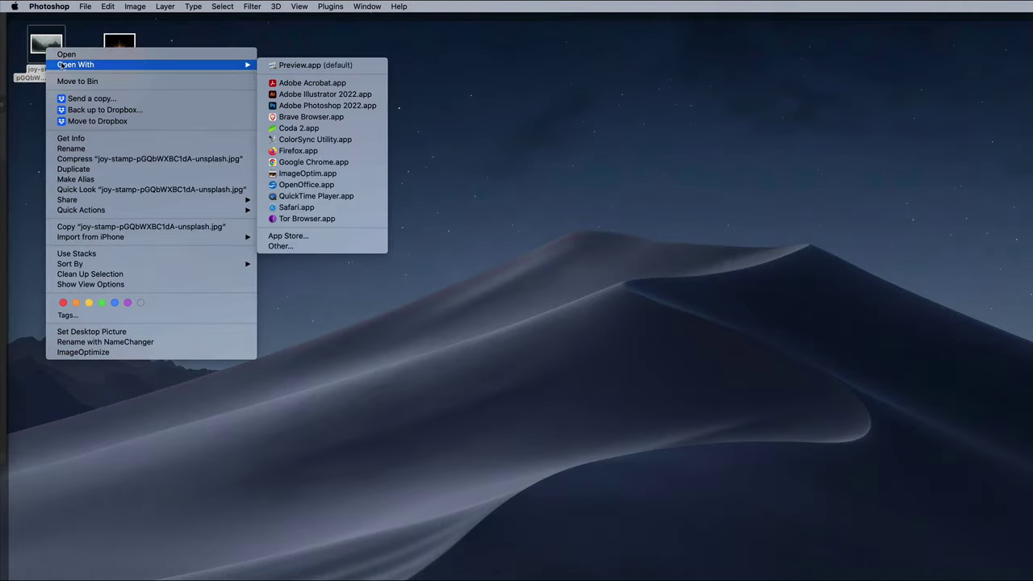
{"action": "left_click", "coordinate": [274, 105]}
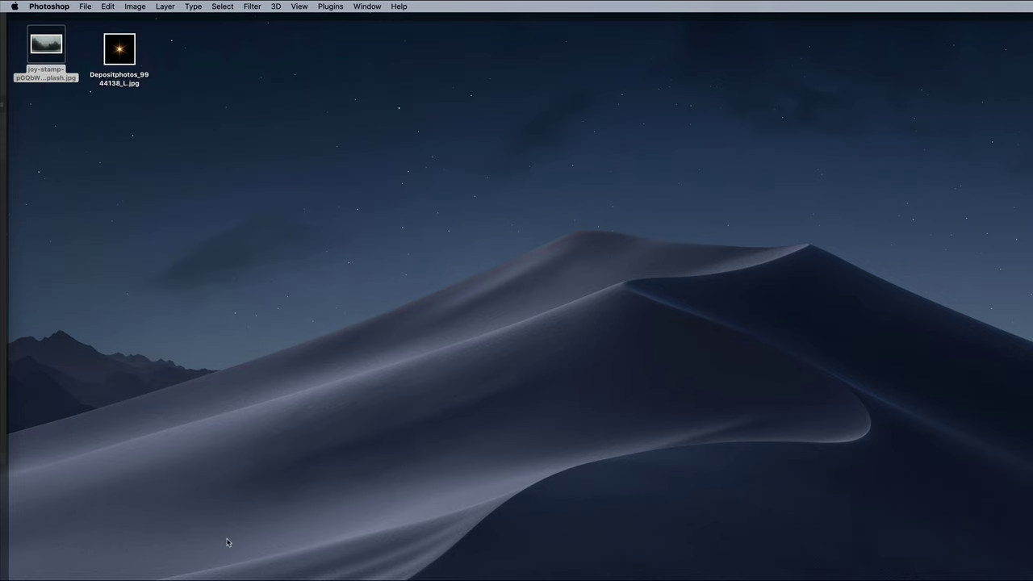
Step: Bring the whole raindrop photo into the GOLD document as Layer 1
{"action": "key", "text": "super+a"}
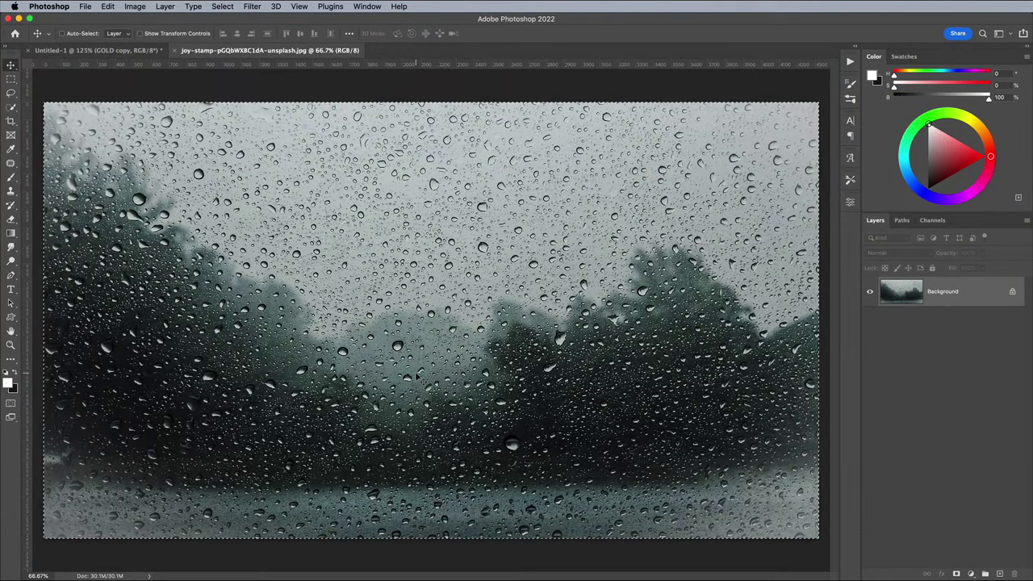
{"action": "key", "text": "super+w"}
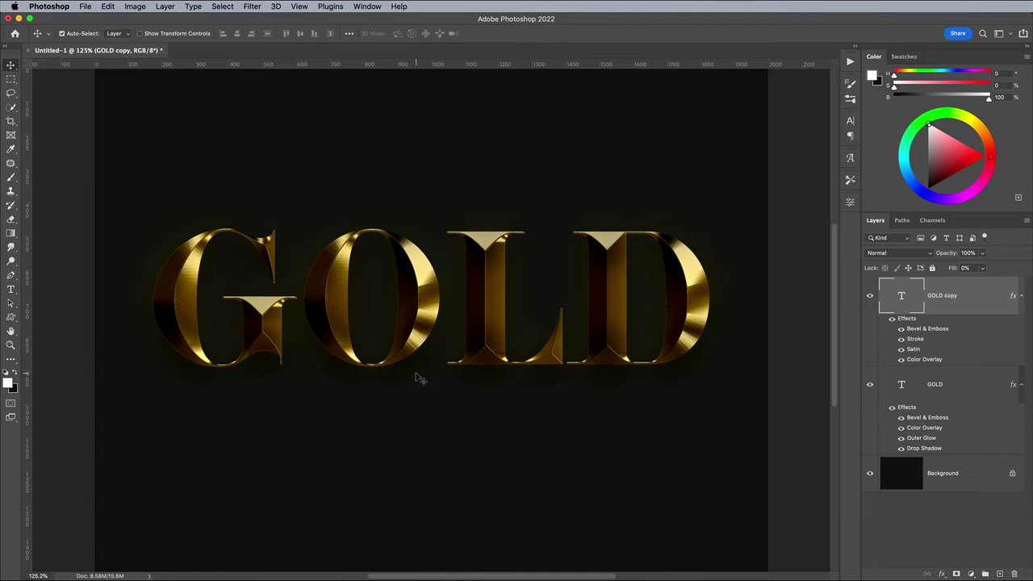
{"action": "key", "text": "super+v"}
Step: Scale the raindrop photo down over the text and place a duplicate beside it on the right
{"action": "key", "text": "super+t"}
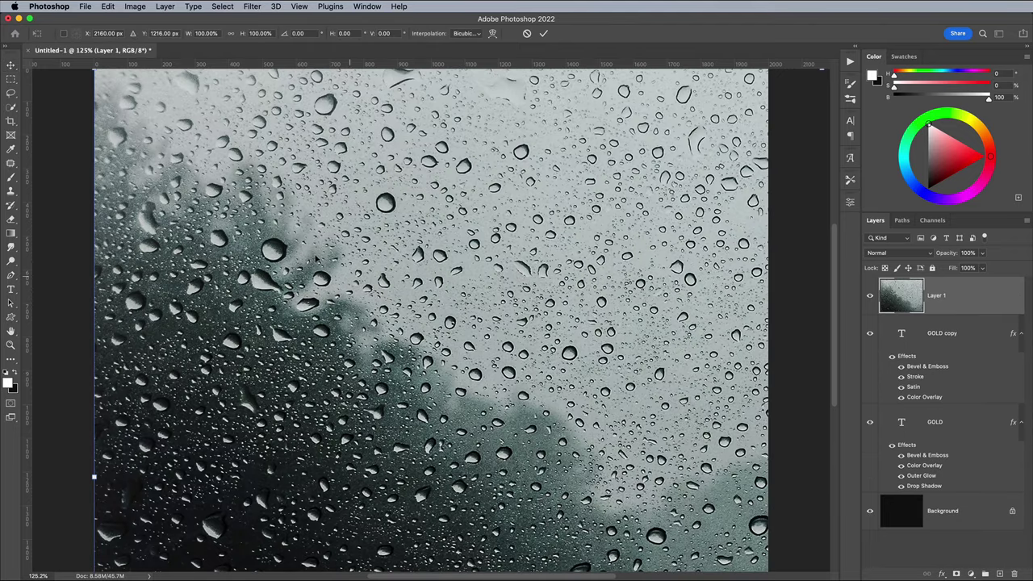
{"action": "left_click_drag", "start_coordinate": [242, 161], "coordinate": [272, 244]}
{"action": "left_click_drag", "start_coordinate": [125, 151], "coordinate": [553, 392]}
{"action": "left_click_drag", "start_coordinate": [642, 535], "coordinate": [347, 387]}
{"action": "left_click_drag", "start_coordinate": [375, 314], "coordinate": [225, 236]}
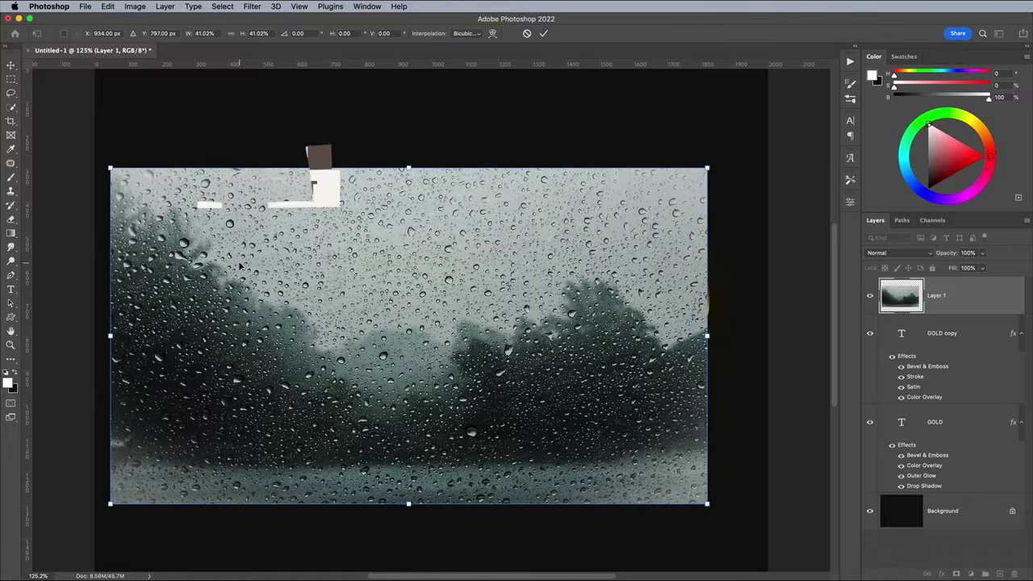
{"action": "left_click_drag", "start_coordinate": [708, 166], "coordinate": [402, 236]}
{"action": "left_click_drag", "start_coordinate": [390, 387], "coordinate": [392, 292]}
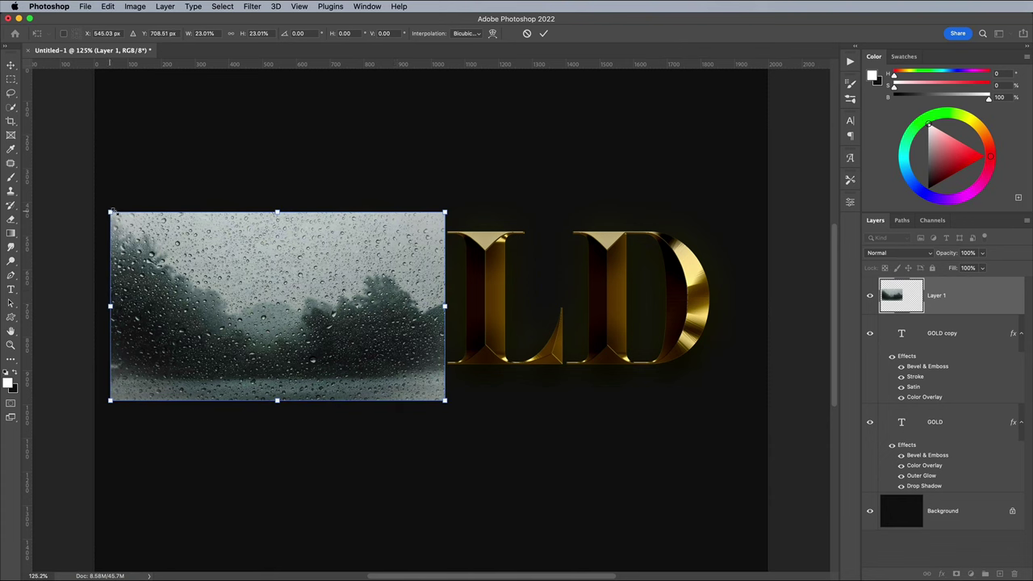
{"action": "left_click_drag", "start_coordinate": [111, 211], "coordinate": [136, 221]}
{"action": "left_click_drag", "start_coordinate": [276, 306], "coordinate": [276, 305]}
{"action": "key", "text": "Return"}
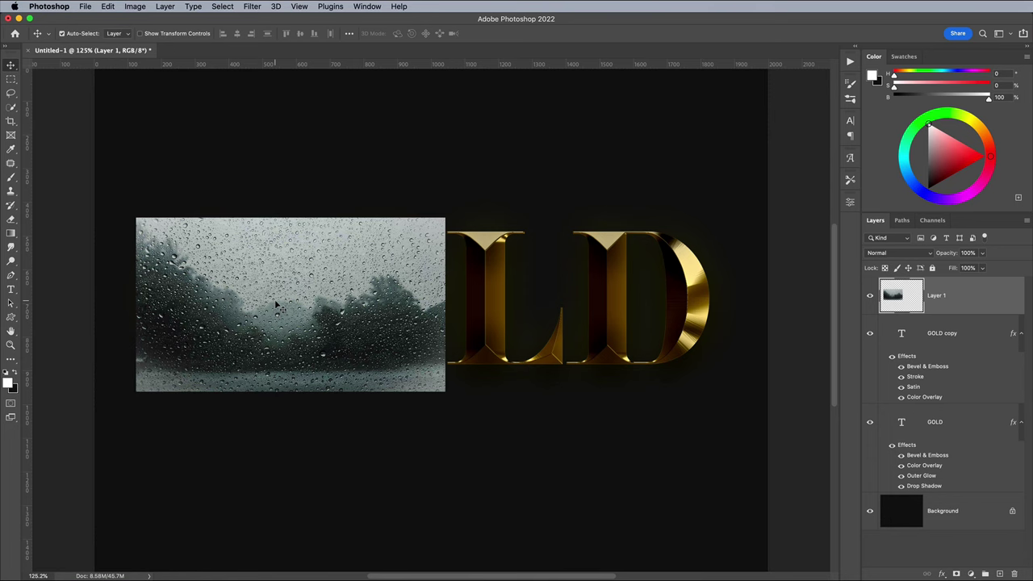
{"action": "left_click_drag", "start_coordinate": [531, 308], "coordinate": [585, 311]}
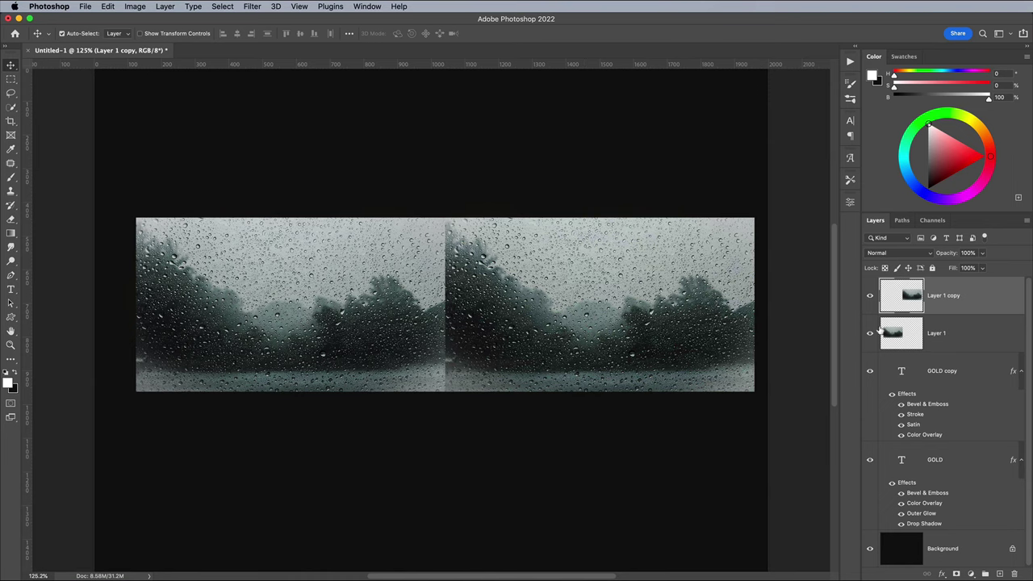
Step: Merge Layer 1 with its copy and mask the result to the GOLD letter selection
{"action": "left_click", "coordinate": [964, 337], "text": "shift"}
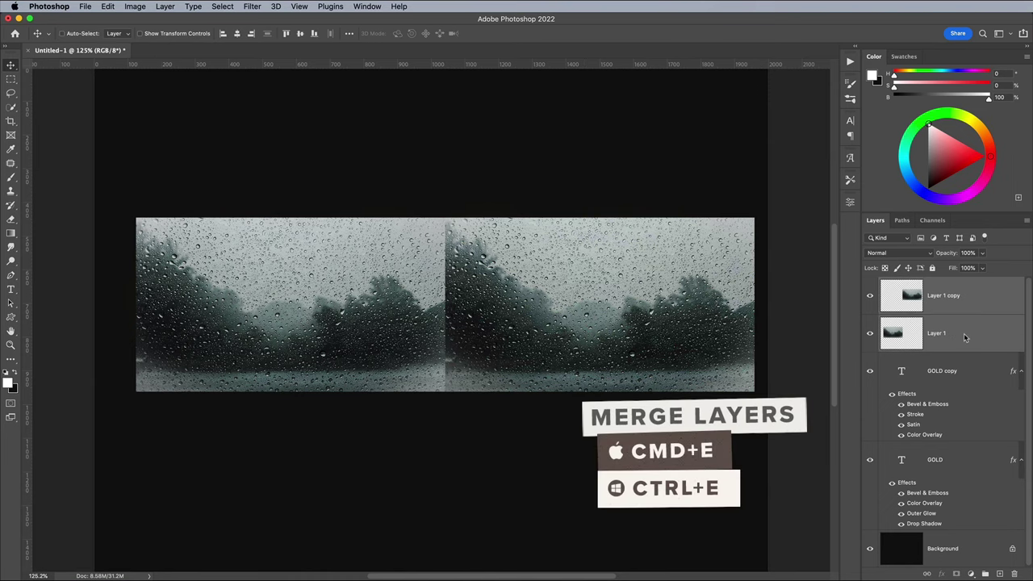
{"action": "key", "text": "super+e"}
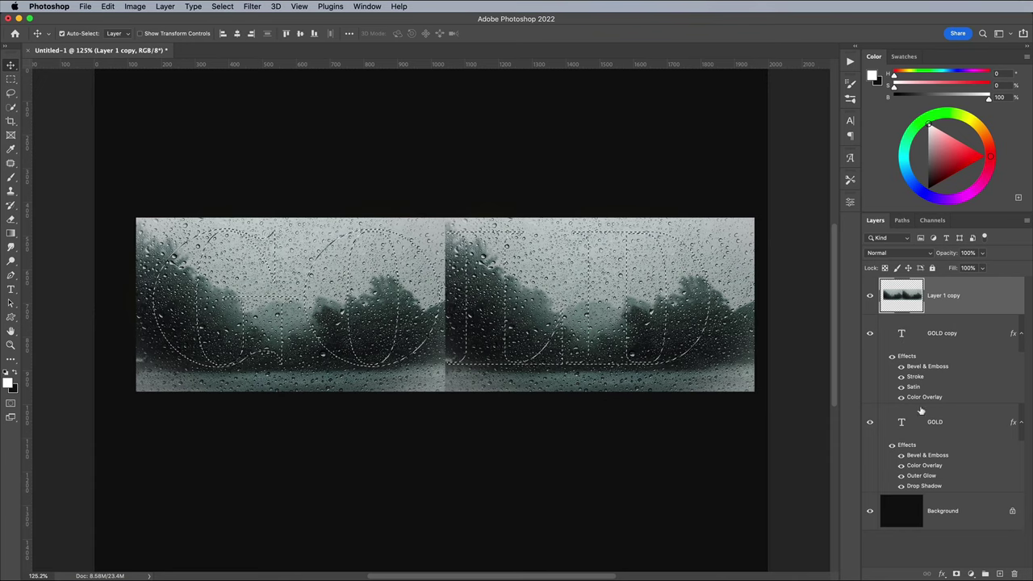
{"action": "left_click", "coordinate": [956, 573]}
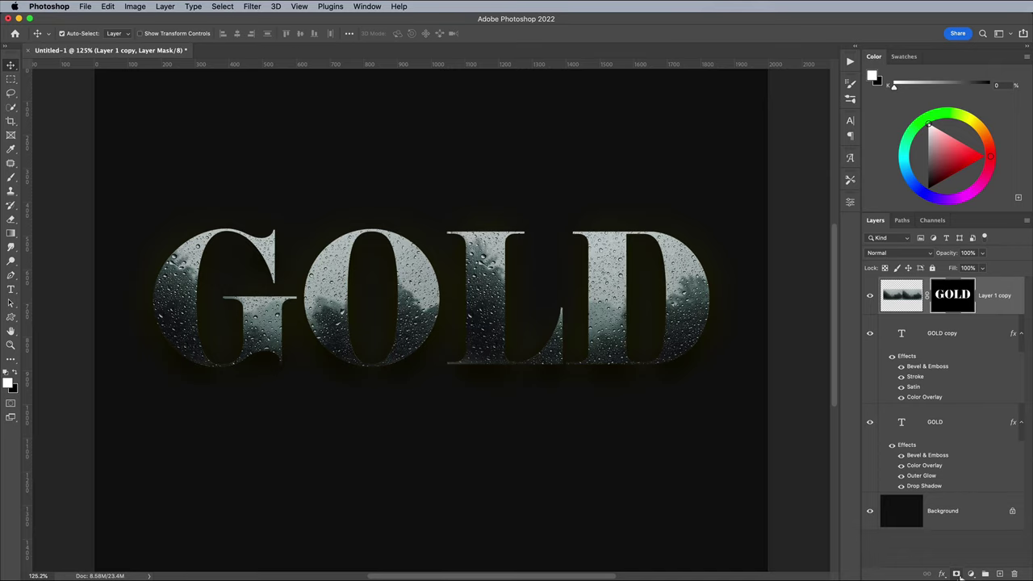
Step: Set the raindrop texture to Soft Light blend mode with 70% fill
{"action": "left_click", "coordinate": [897, 253]}
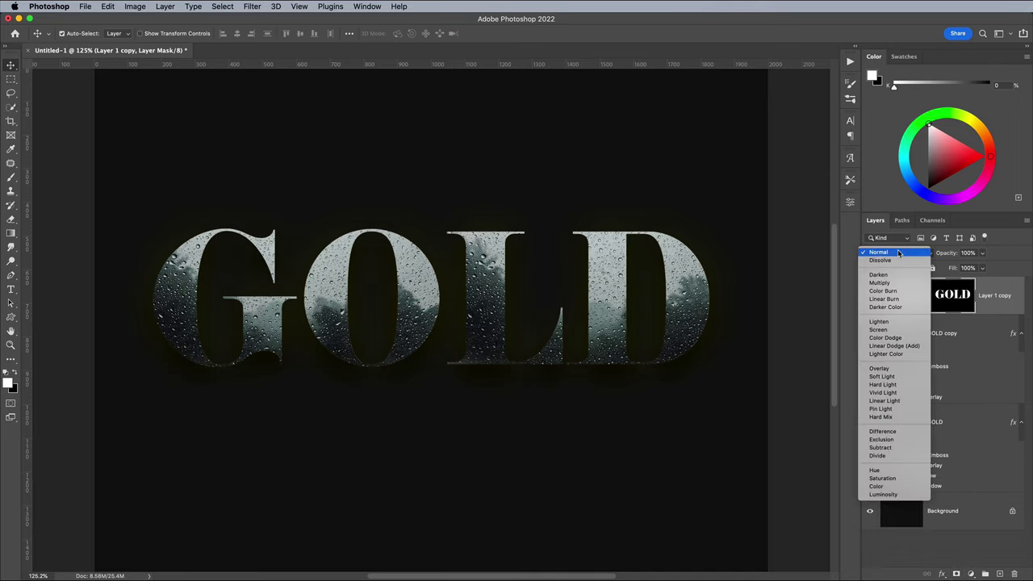
{"action": "left_click", "coordinate": [890, 376]}
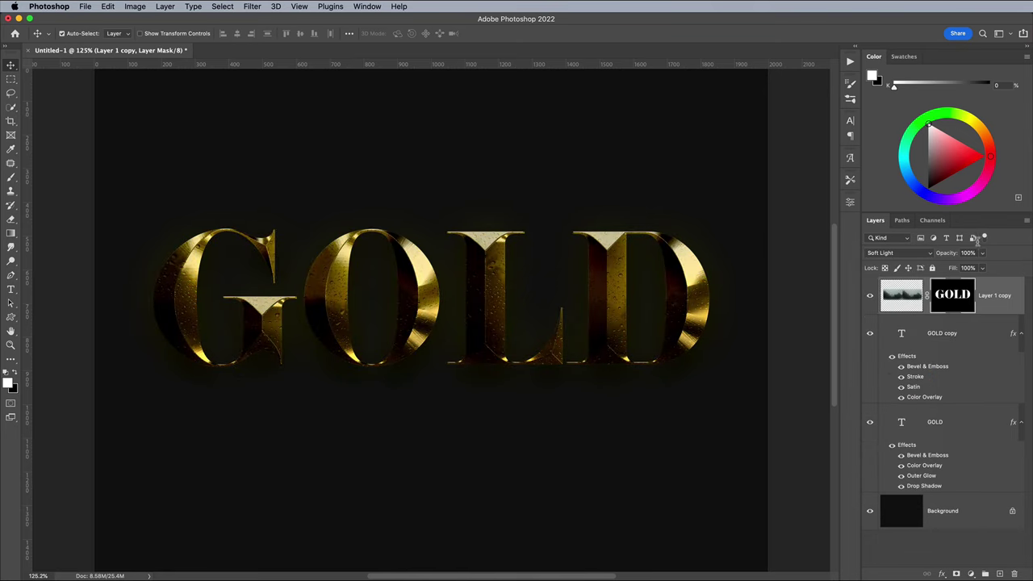
{"action": "left_click", "coordinate": [981, 268]}
{"action": "left_click_drag", "start_coordinate": [980, 281], "coordinate": [972, 284]}
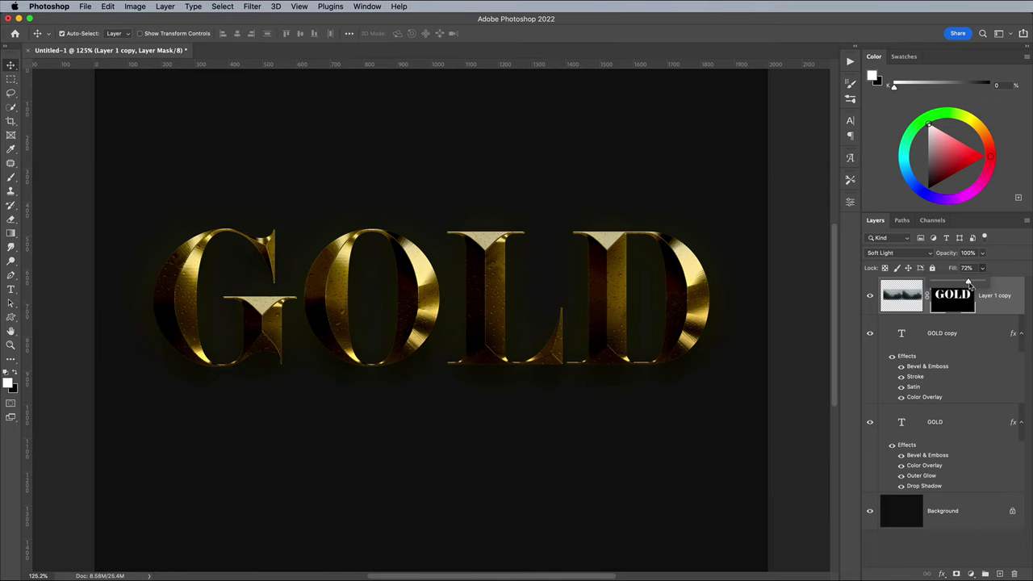
Step: Apply Filter > Sharpen > Sharpen to the raindrop image, not its mask
{"action": "left_click", "coordinate": [906, 299]}
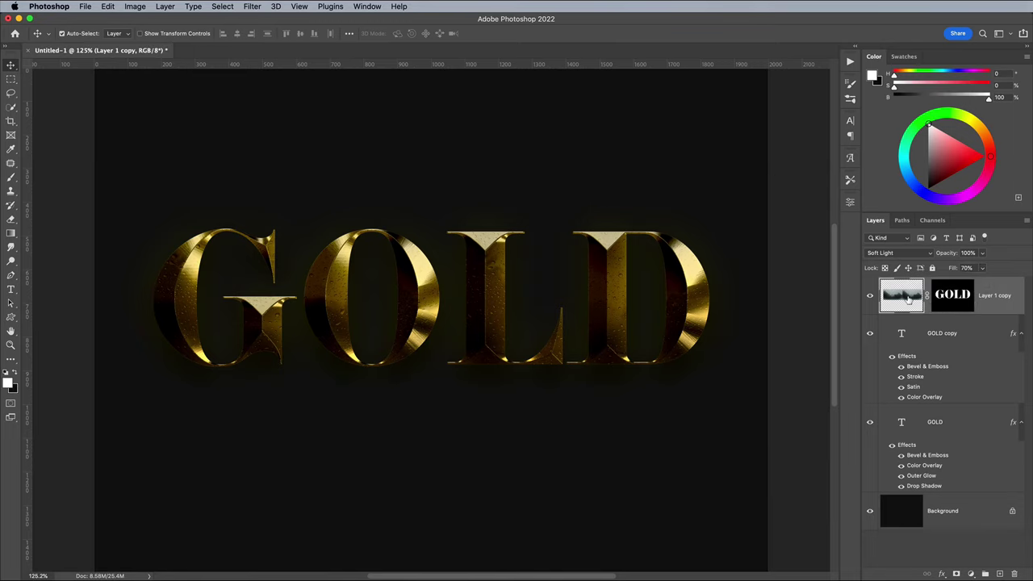
{"action": "left_click", "coordinate": [258, 8]}
{"action": "mouse_move", "coordinate": [275, 214]}
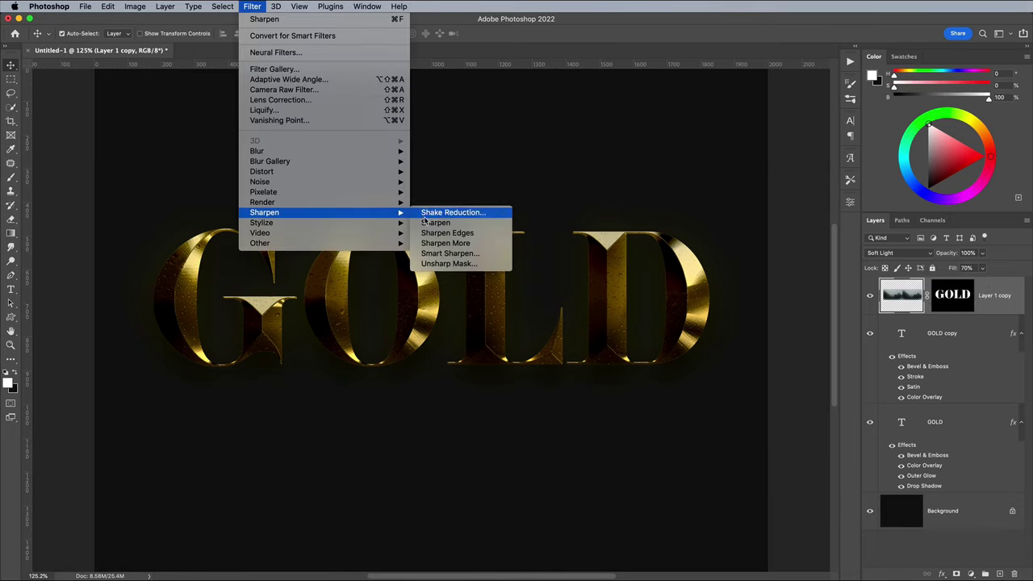
{"action": "left_click", "coordinate": [426, 222]}
{"action": "key", "text": "super+equal"}
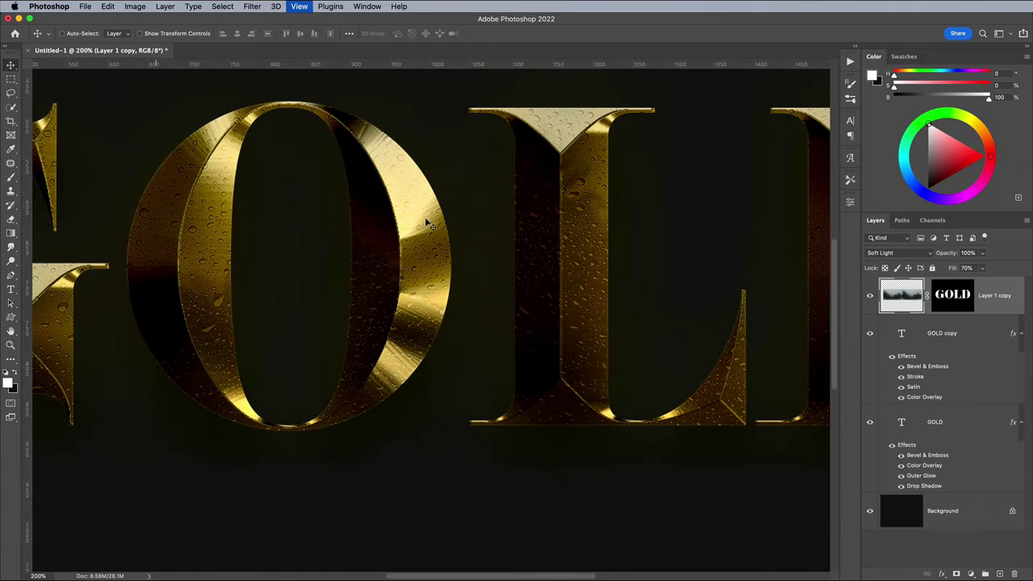
{"action": "key", "text": "super+minus"}
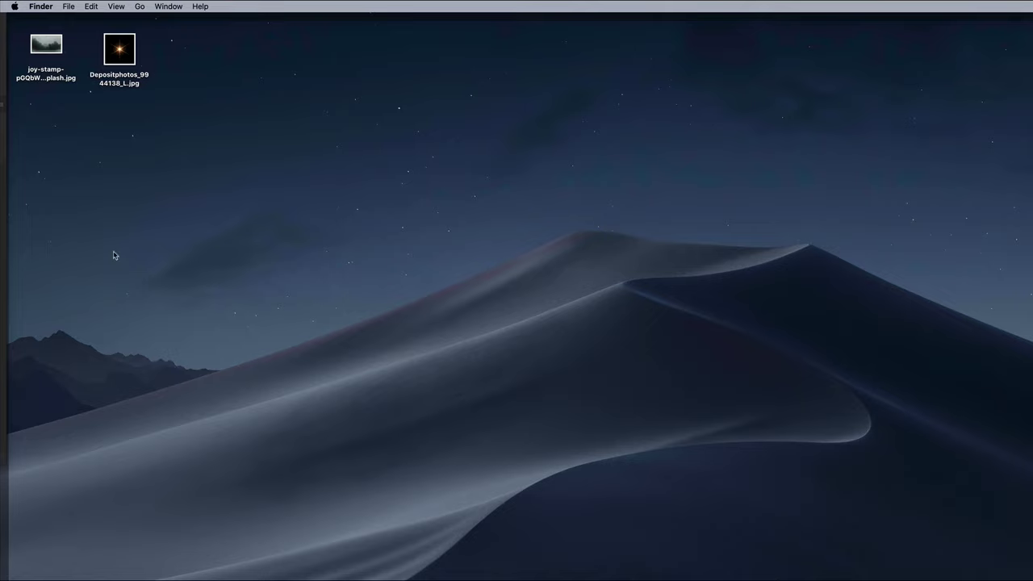
Step: Open the star flare JPG in Photoshop from Finder
{"action": "right_click", "coordinate": [126, 52]}
{"action": "mouse_move", "coordinate": [147, 66]}
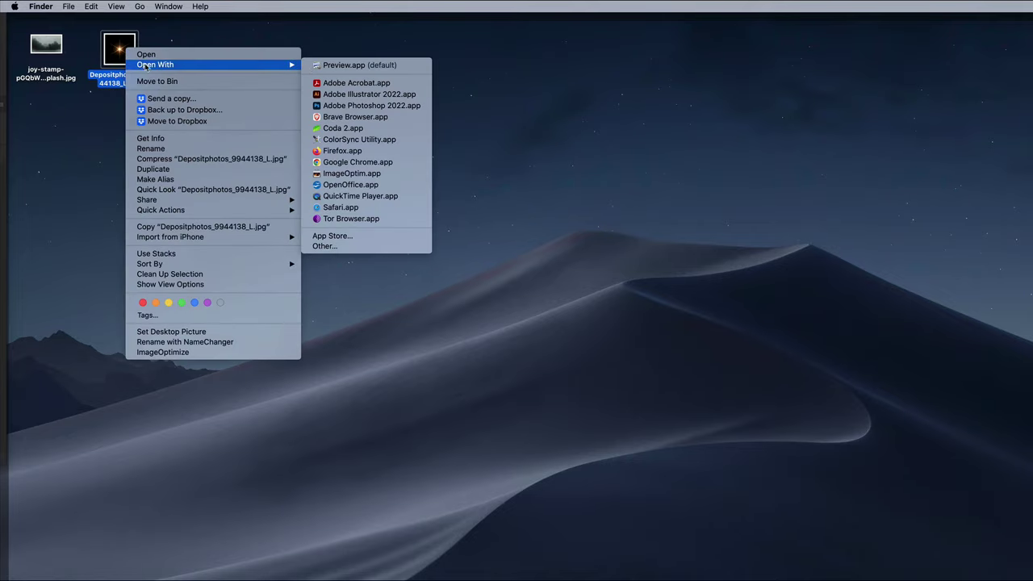
{"action": "left_click", "coordinate": [339, 106]}
Step: Paste the star flare into GOLD, scaled to about 4% and placed on top of the O
{"action": "key", "text": "super+a"}
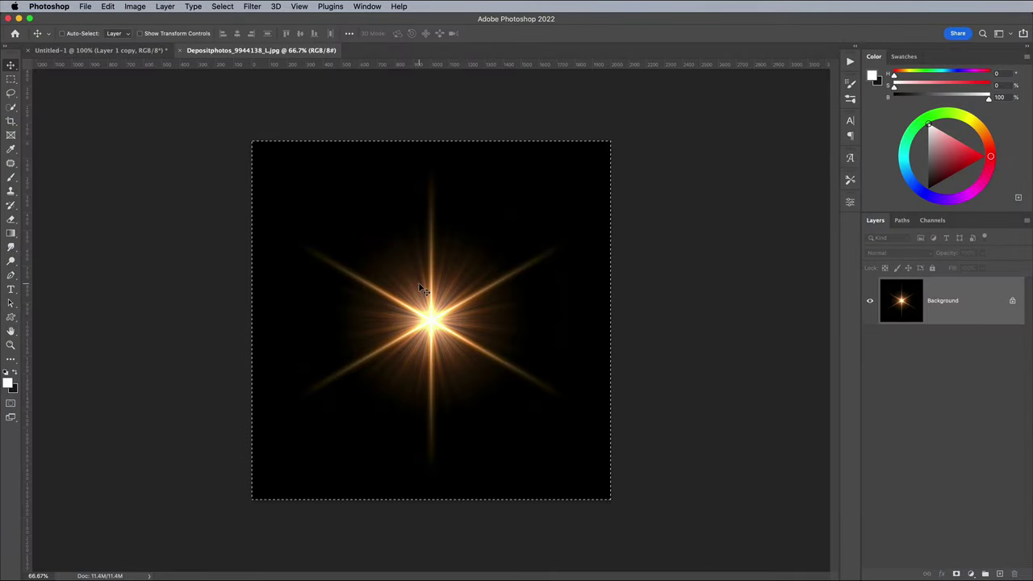
{"action": "key", "text": "super+c"}
{"action": "key", "text": "super+w"}
{"action": "key", "text": "super+v"}
{"action": "key", "text": "super+t"}
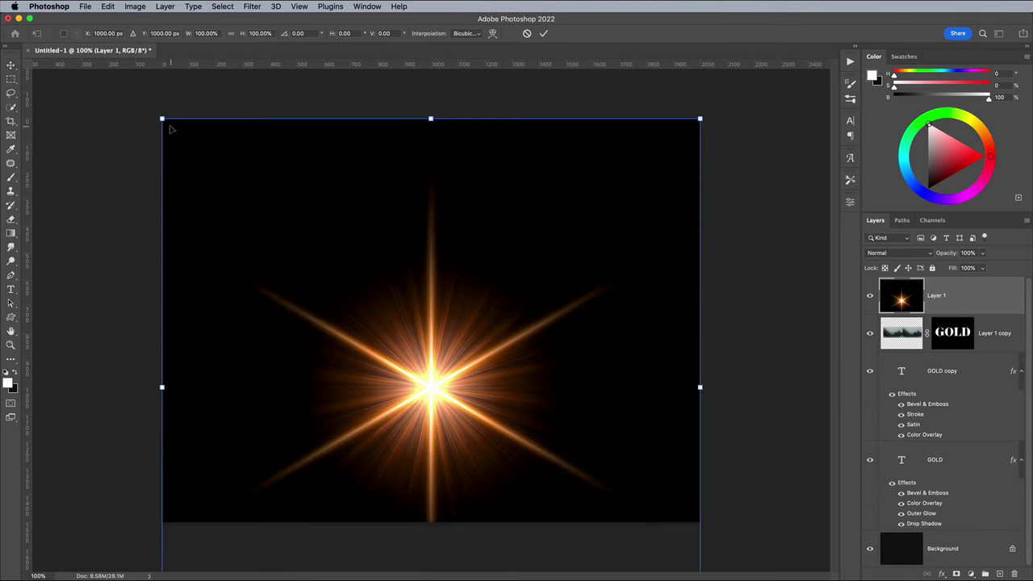
{"action": "left_click_drag", "start_coordinate": [162, 119], "coordinate": [443, 351]}
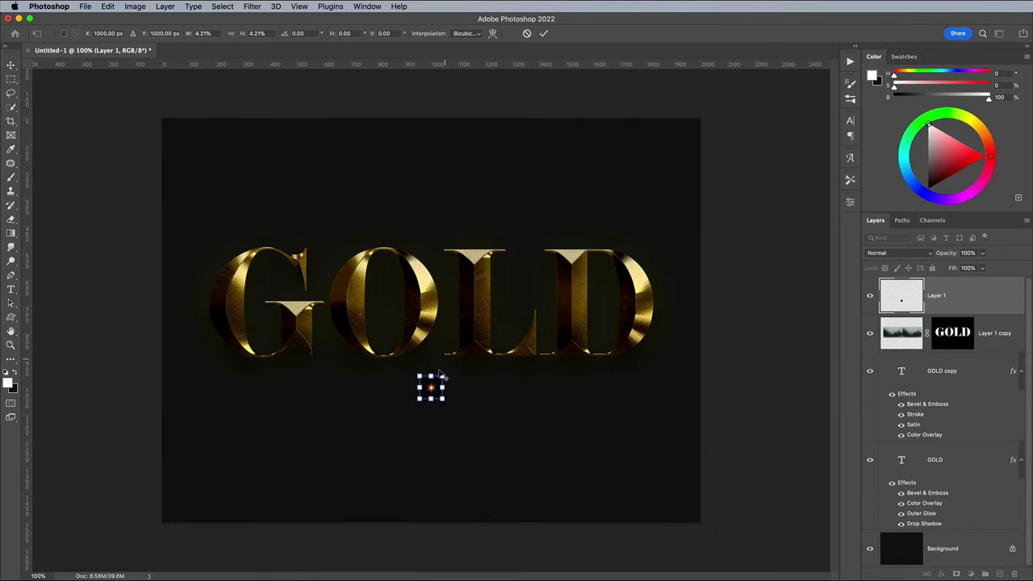
{"action": "left_click_drag", "start_coordinate": [434, 398], "coordinate": [407, 267]}
{"action": "key", "text": "super+equal"}
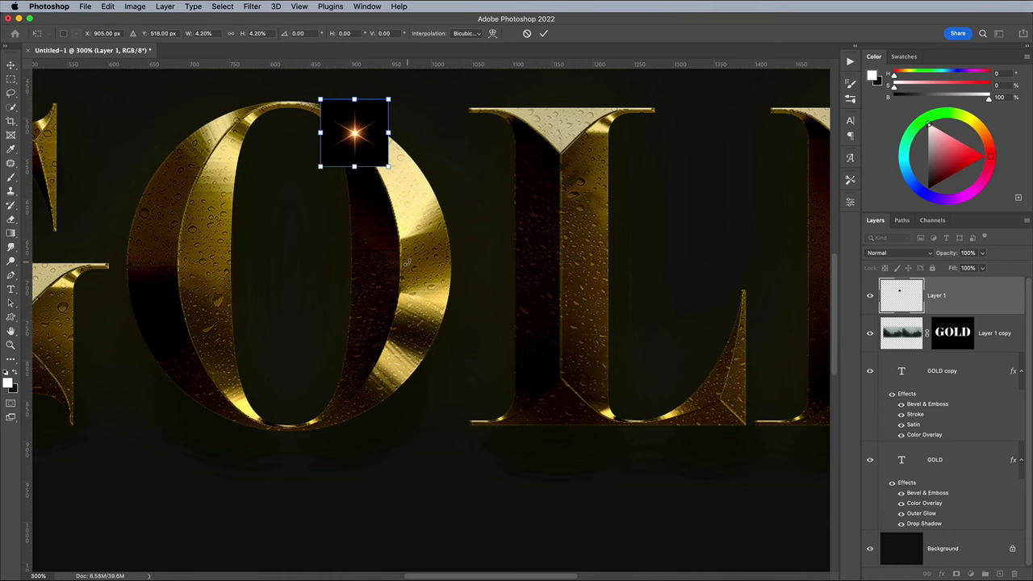
{"action": "key", "text": "Return"}
Step: Set the star layer's blend mode to Screen to drop its black background
{"action": "left_click", "coordinate": [885, 252]}
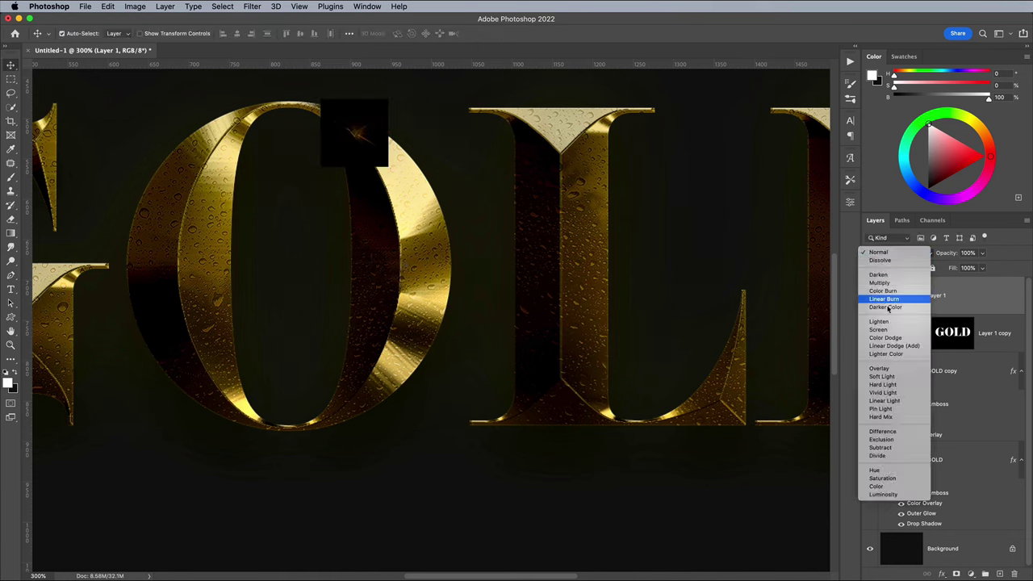
{"action": "left_click", "coordinate": [881, 329]}
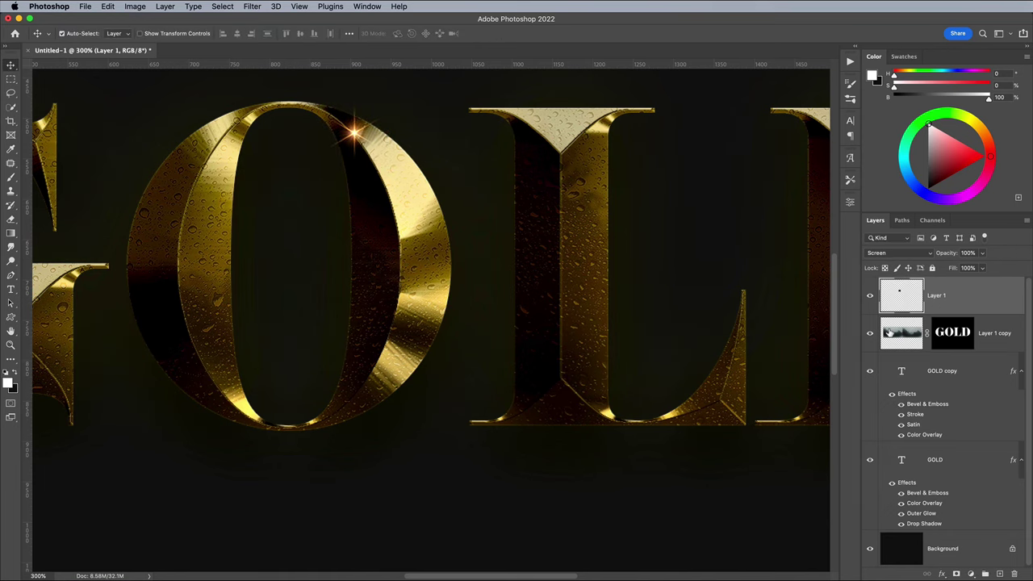
{"action": "key", "text": "ctrl+u"}
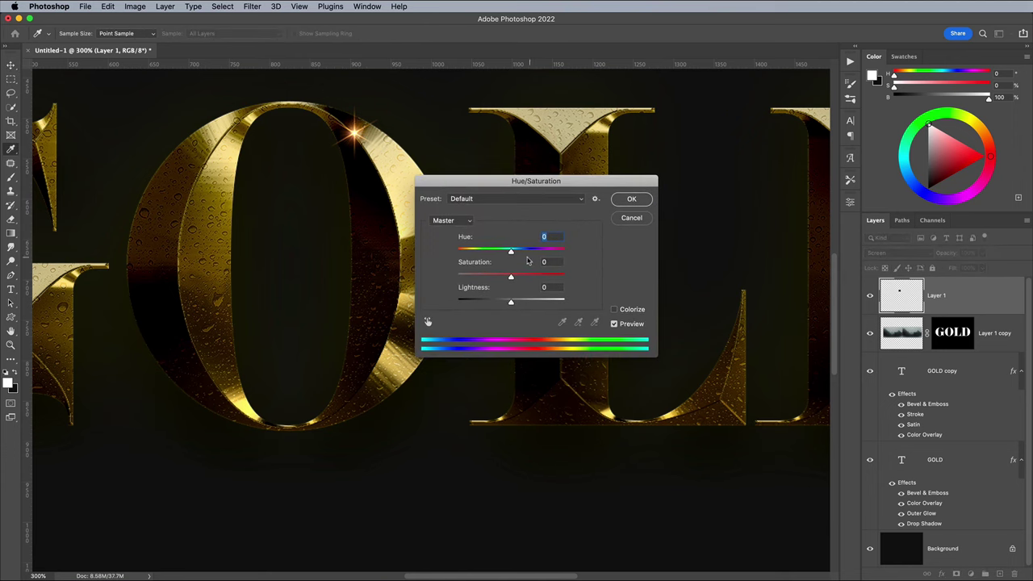
Step: Apply Hue +21 and Saturation −43 to the star sparkle
{"action": "left_click_drag", "start_coordinate": [511, 253], "coordinate": [487, 278]}
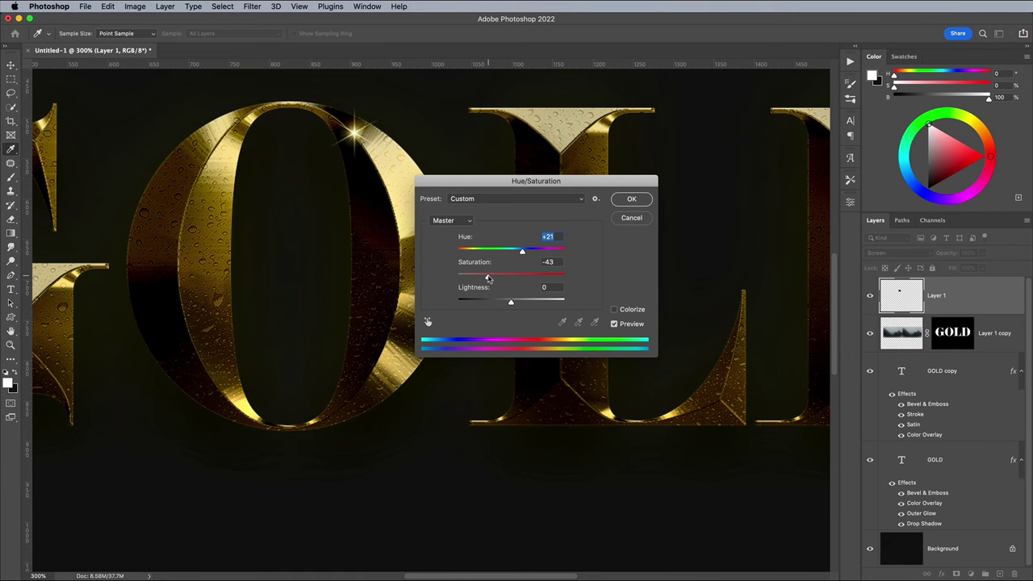
{"action": "left_click", "coordinate": [631, 200]}
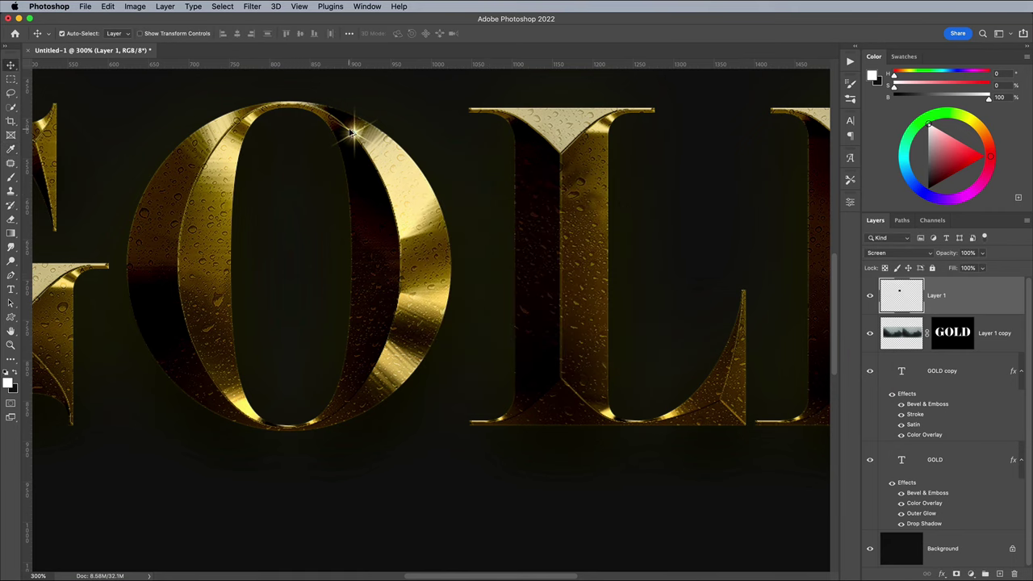
Step: Copy the sparkle to the L's base, G's top and D's upper right, then group all four
{"action": "left_click_drag", "start_coordinate": [355, 133], "coordinate": [613, 419]}
{"action": "key", "text": "super+1"}
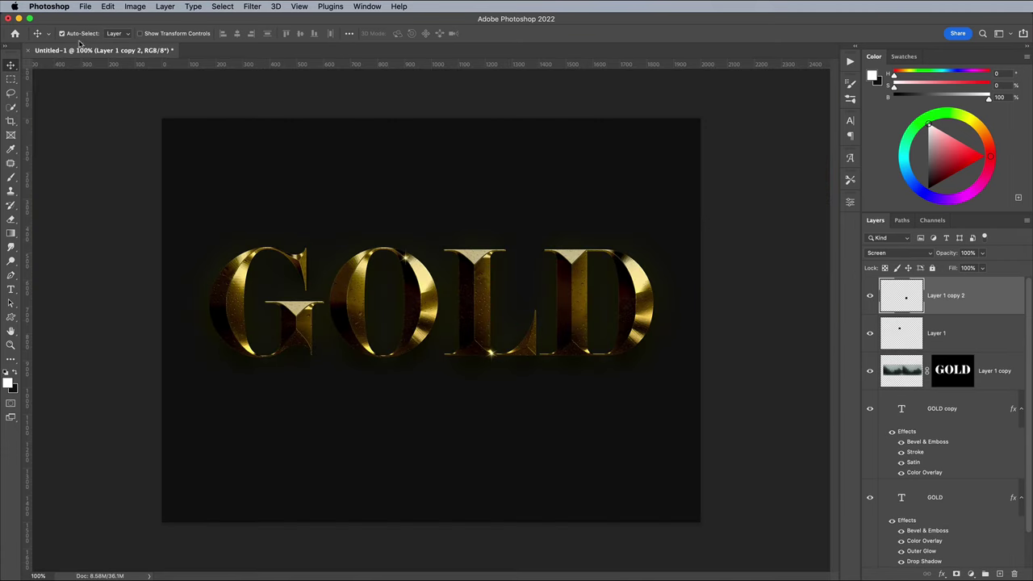
{"action": "left_click_drag", "start_coordinate": [491, 355], "coordinate": [298, 262]}
{"action": "key", "text": "super+equal"}
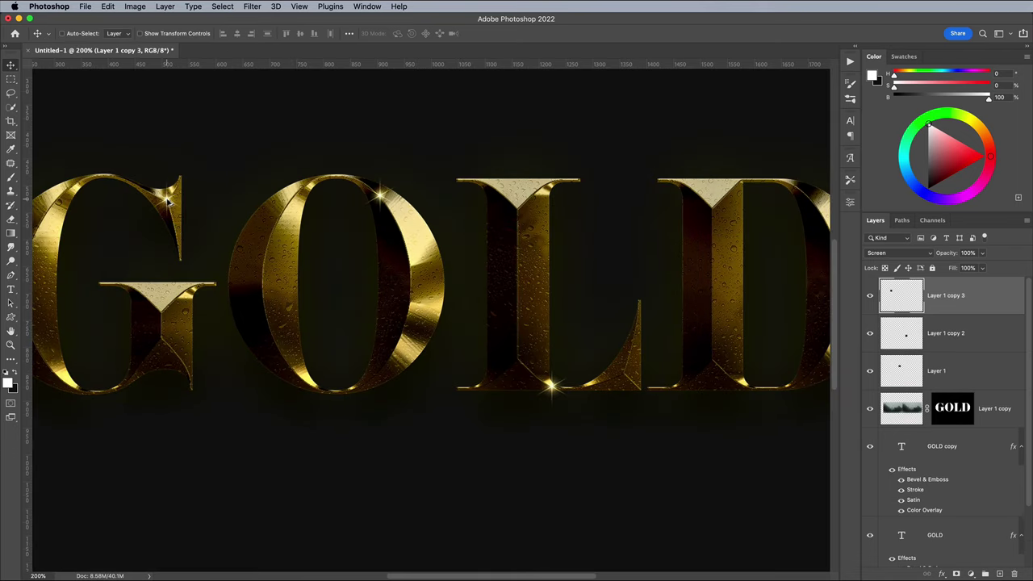
{"action": "left_click_drag", "start_coordinate": [165, 197], "coordinate": [820, 231]}
{"action": "scroll", "coordinate": [818, 226], "scroll_direction": "right", "scroll_amount": 4}
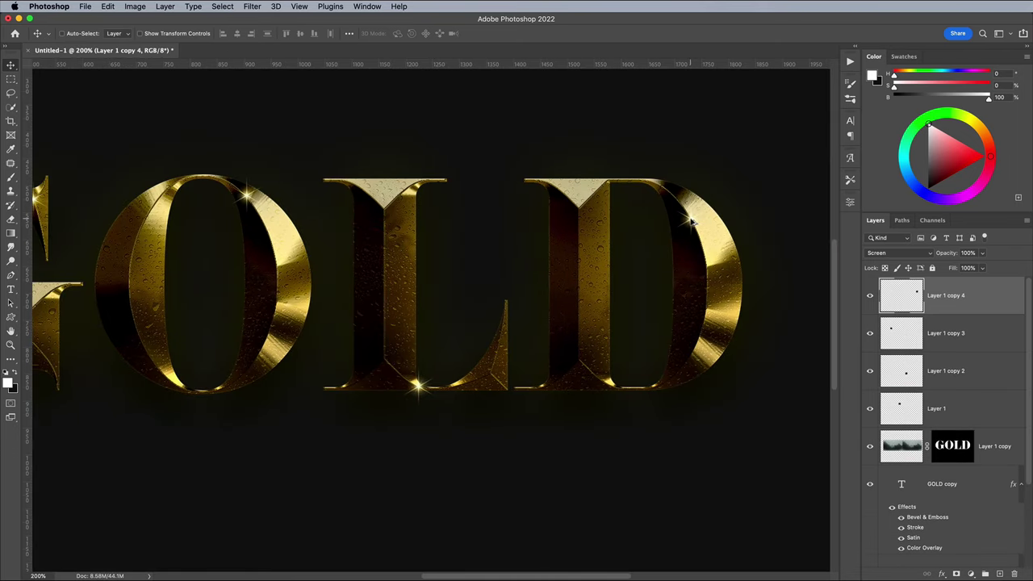
{"action": "scroll", "coordinate": [696, 223], "scroll_direction": "left", "scroll_amount": 5}
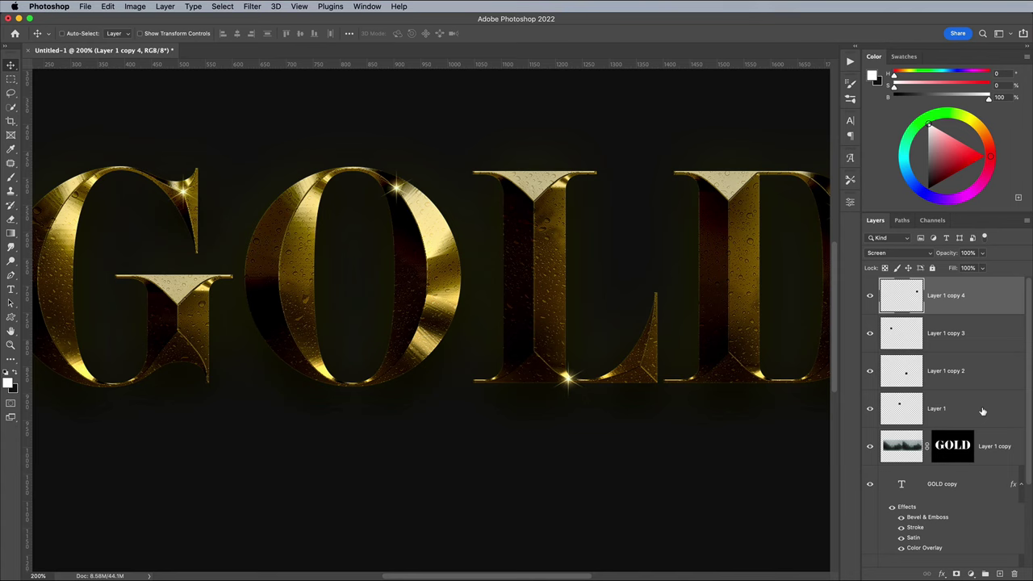
{"action": "left_click", "coordinate": [982, 411], "text": "shift"}
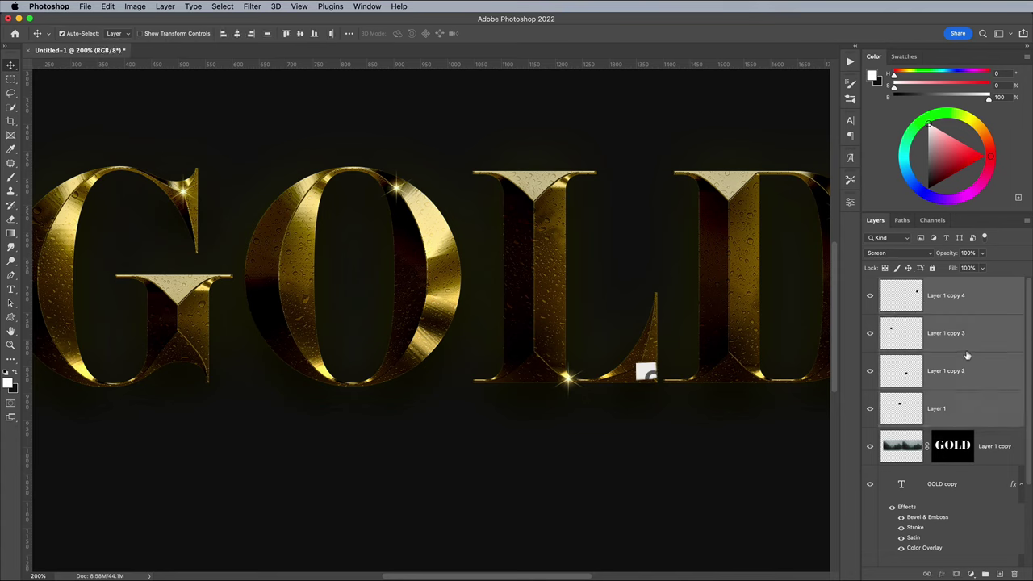
{"action": "key", "text": "super+g"}
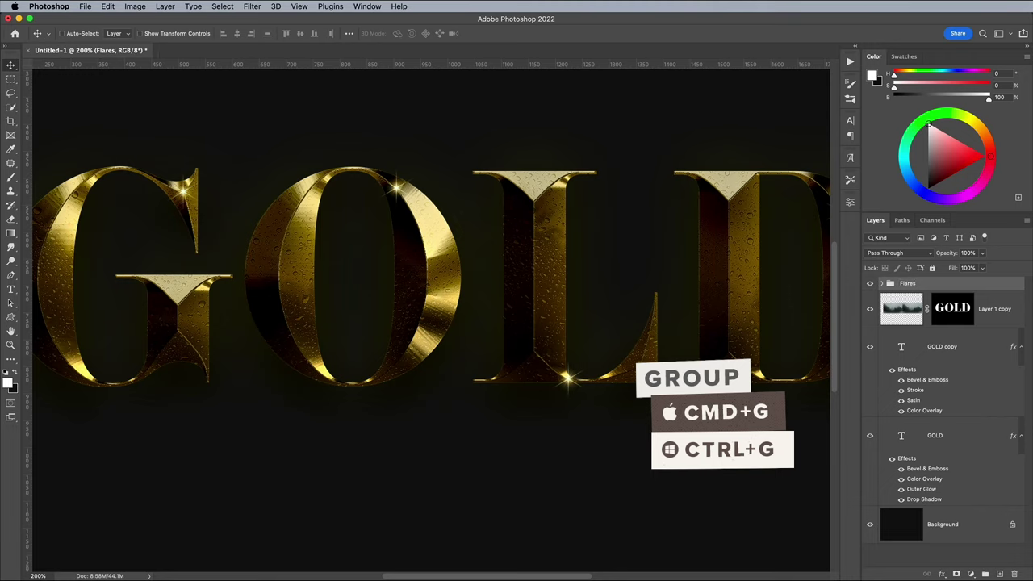
Step: Zoom out to view the finished GOLD artwork with its four sparkles
{"action": "key", "text": "super+minus"}
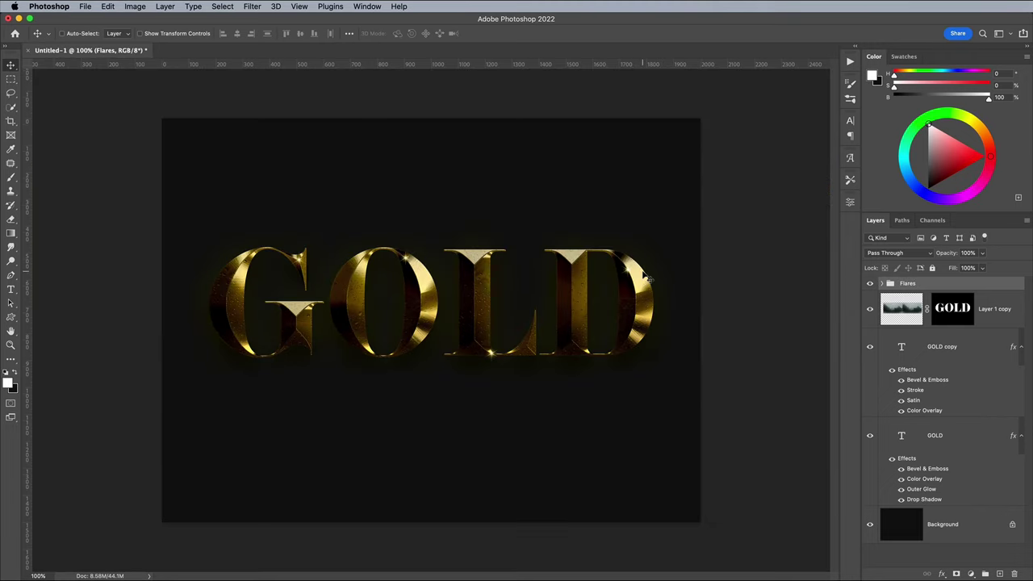